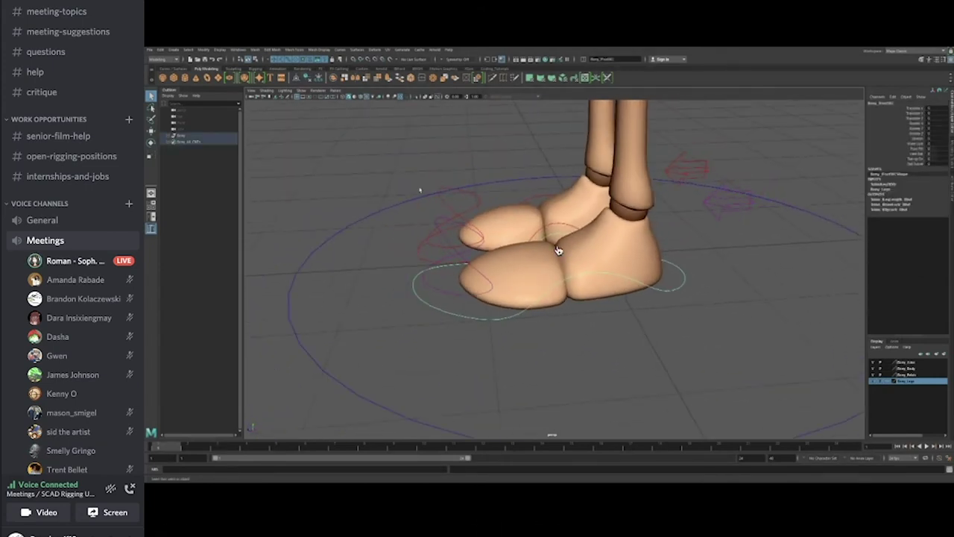
Step: Undo the last leg pose and lift the foot IK control to bend the character's leg at the knee
mouse_move(512, 258)
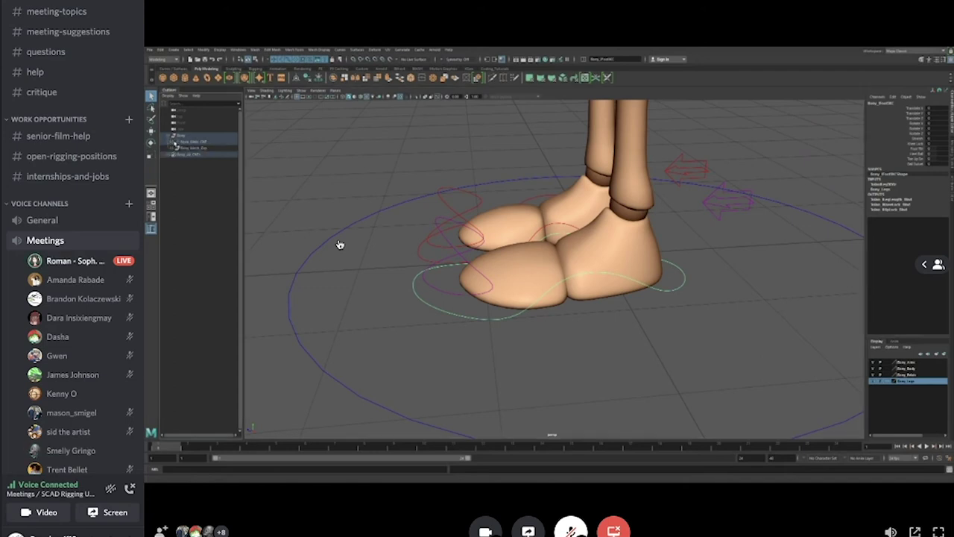
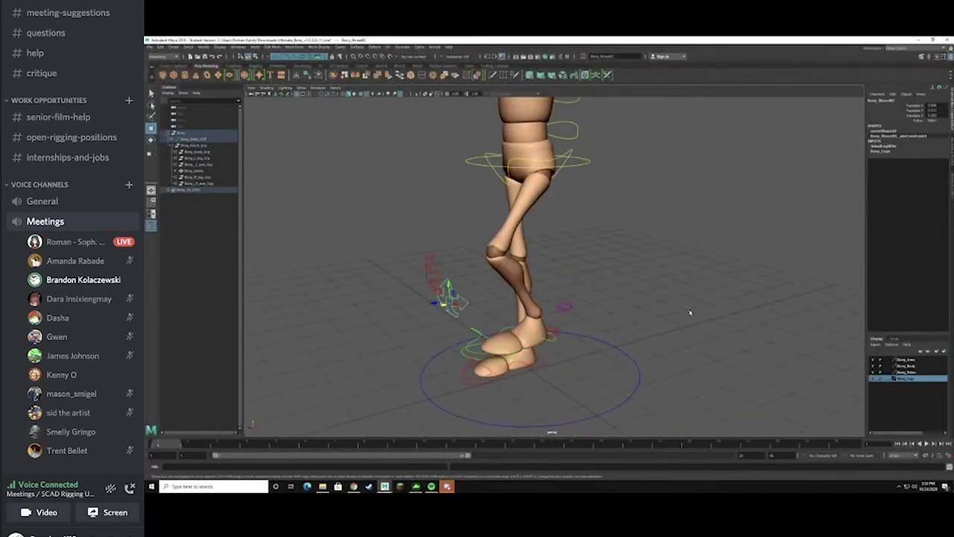
alt+drag(622, 273, 638, 287)
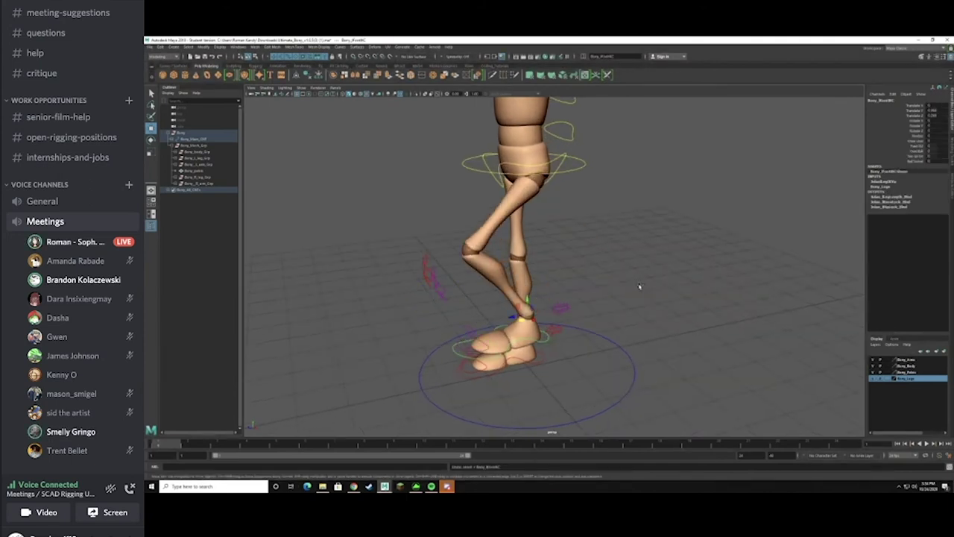
key(ctrl+z)
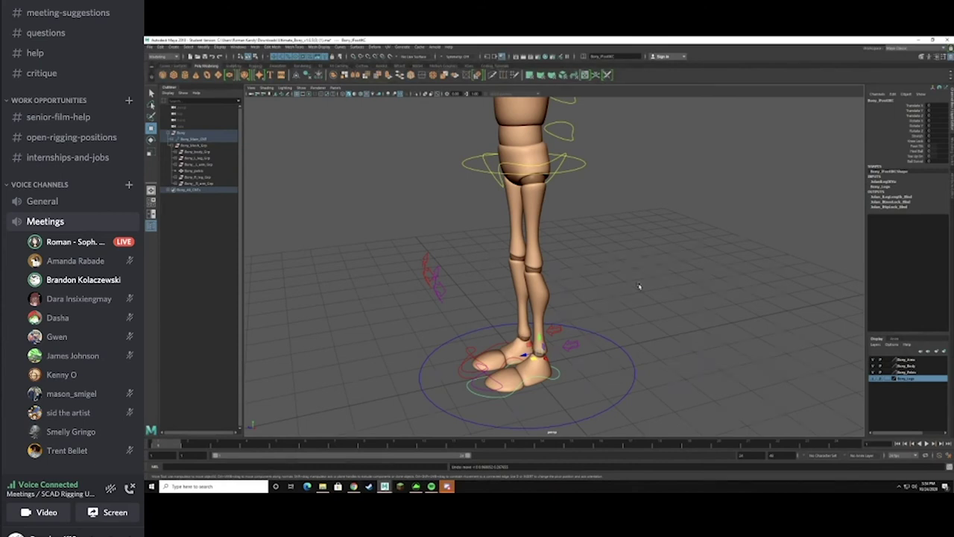
drag(529, 341, 519, 328)
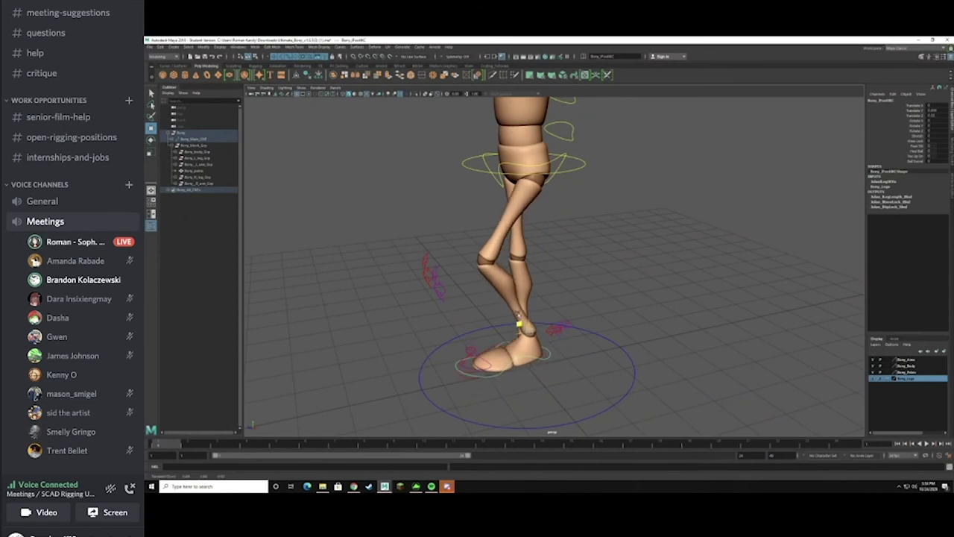
Step: Swing the bent knee sideways with its knee control, and undo the leg pose
click(441, 285)
drag(440, 286, 592, 291)
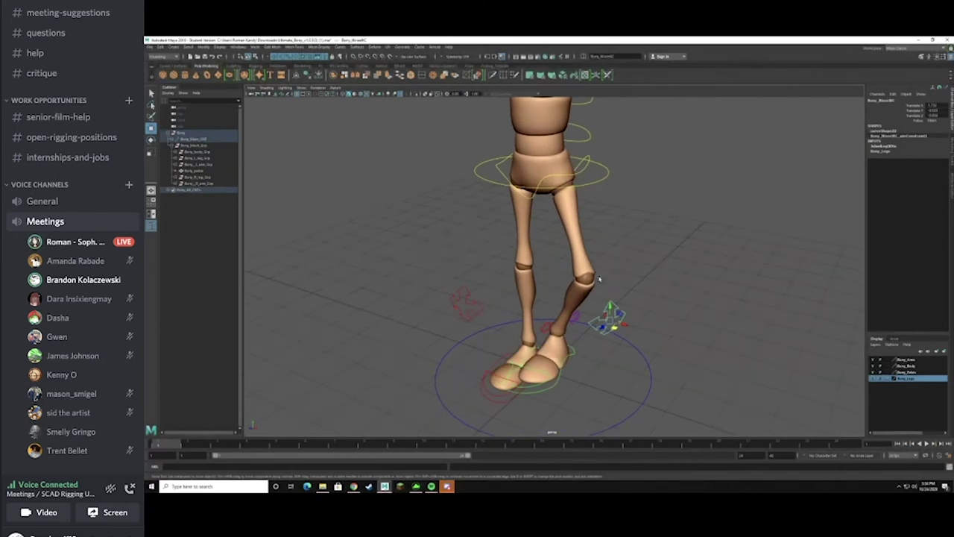
scroll(641, 287, up, 3)
alt+drag(641, 287, 598, 256)
scroll(619, 298, down, 2)
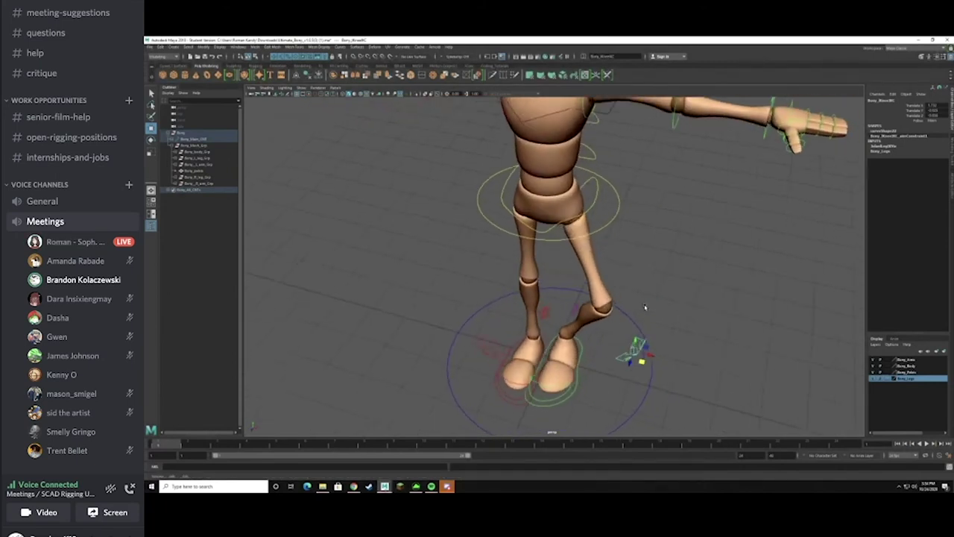
key(ctrl+z)
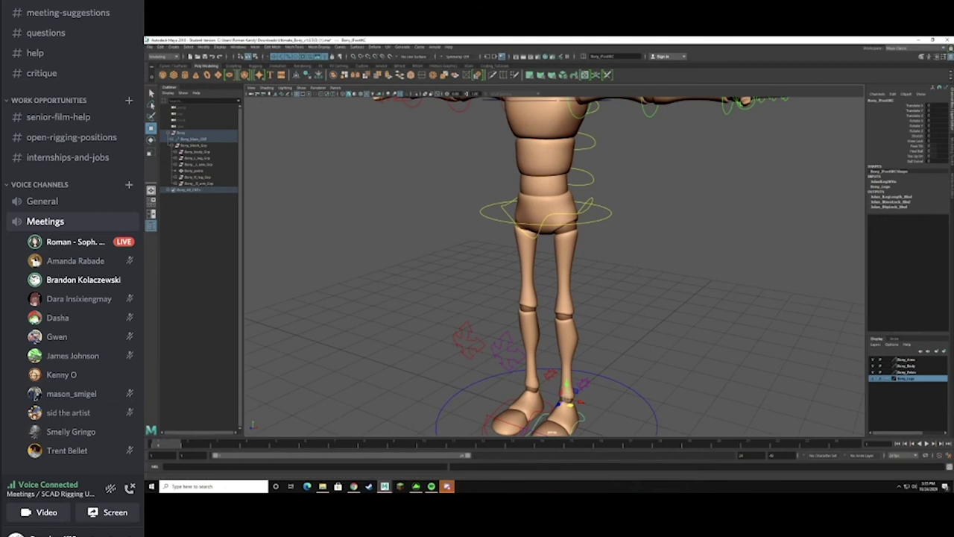
Step: Open the Paper_Stack_RIG scene file in place of the character rig scene
click(152, 47)
click(170, 65)
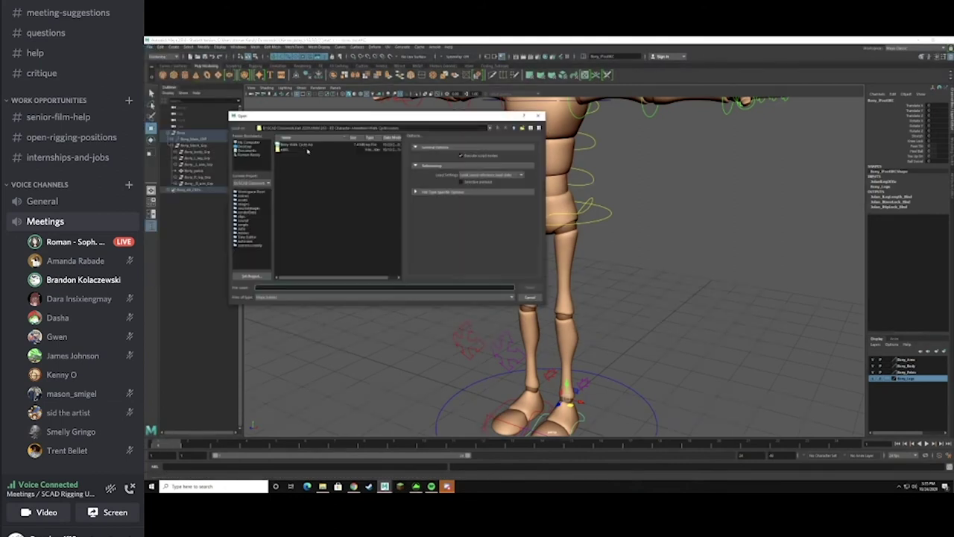
double_click(306, 150)
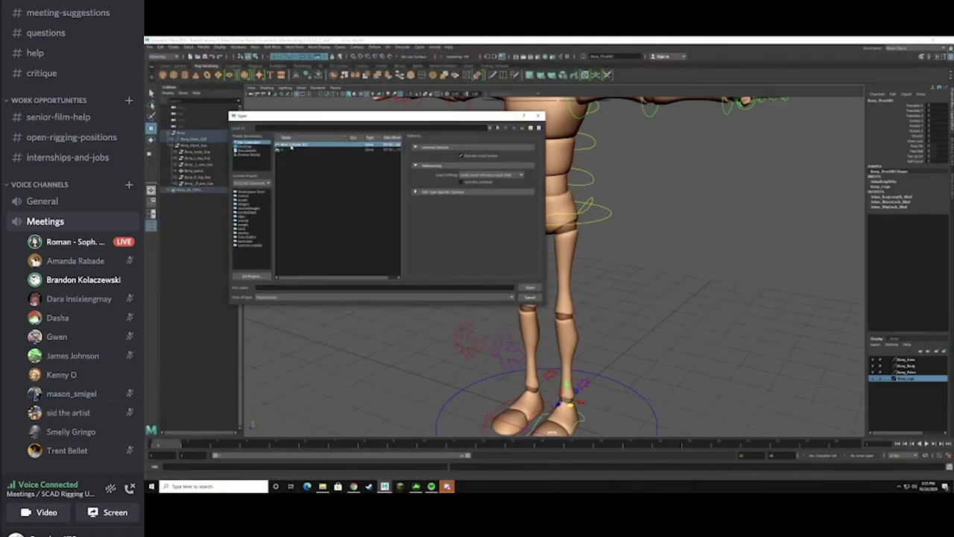
double_click(292, 146)
click(302, 180)
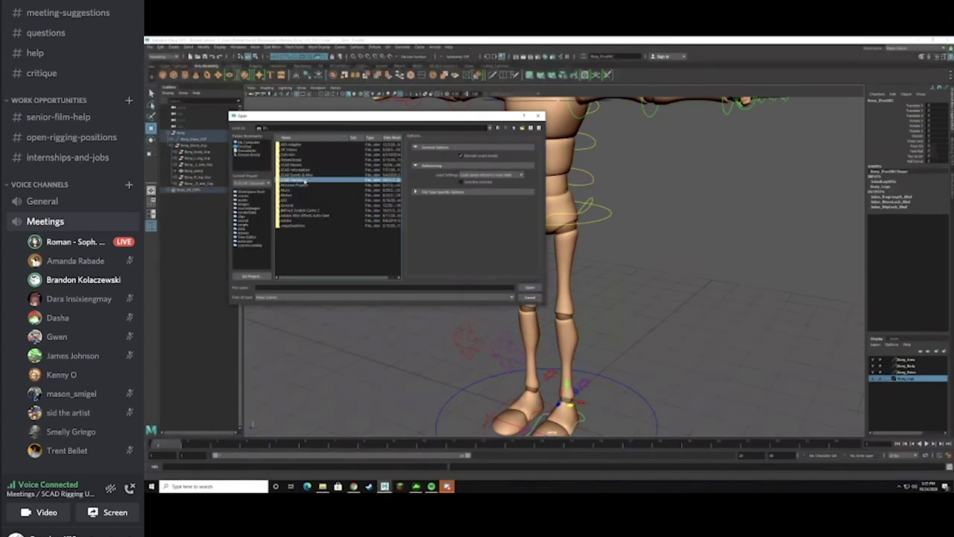
double_click(325, 165)
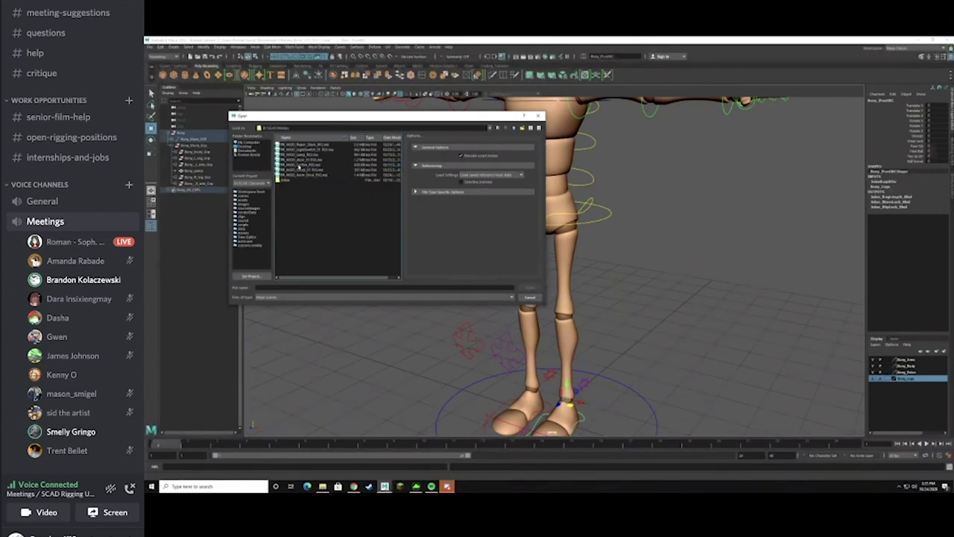
click(307, 148)
click(530, 287)
click(546, 263)
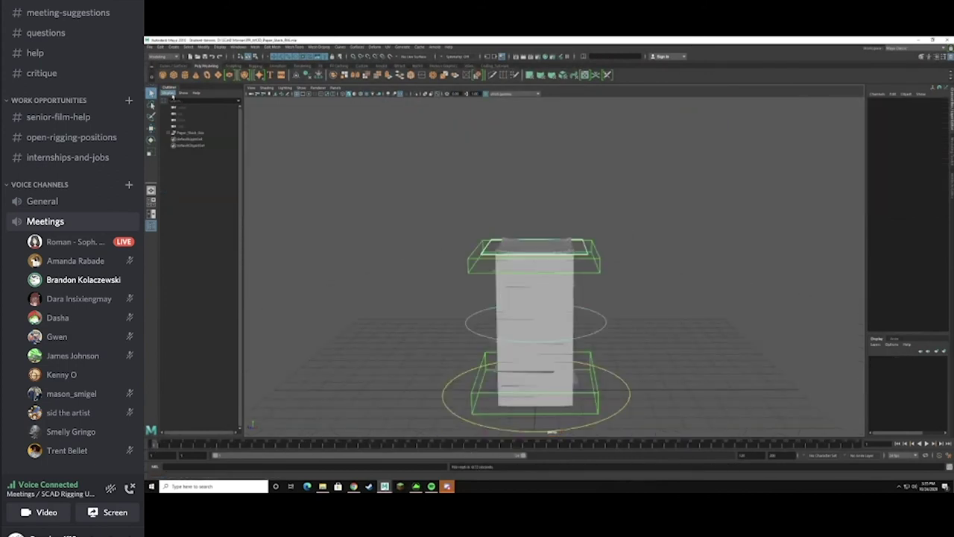
Step: Expand the main paper stack group and unhide its hidden joint and IK groups
click(170, 133)
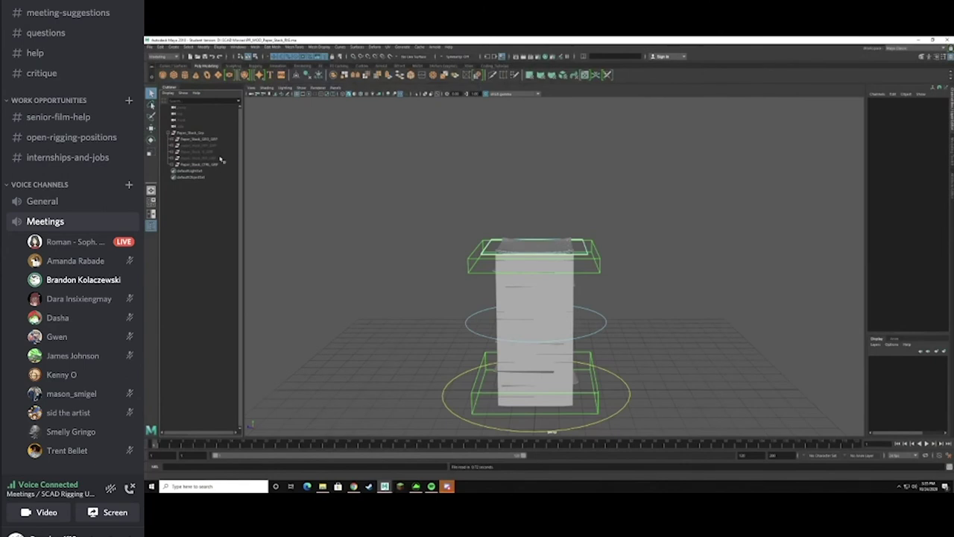
click(216, 157)
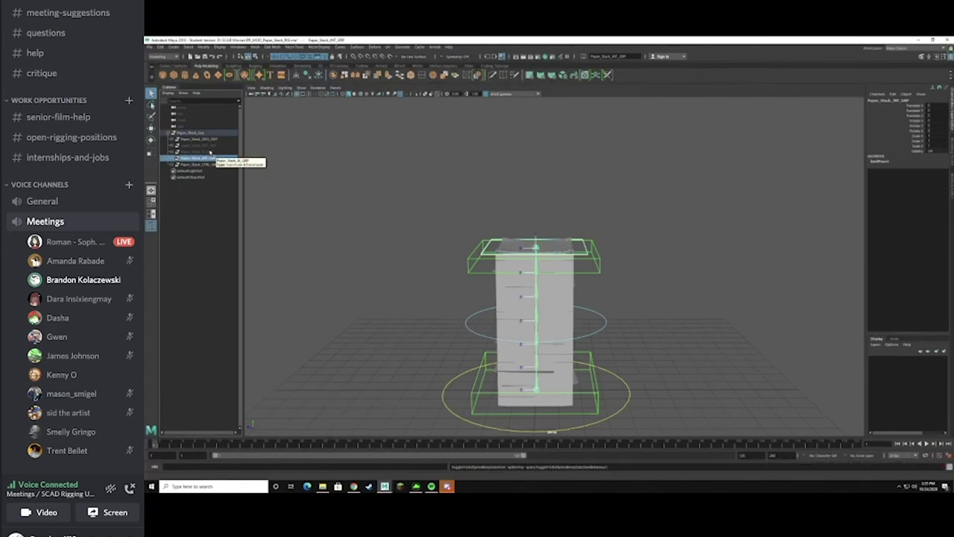
middle_drag(198, 157, 197, 144)
alt+drag(327, 196, 613, 264)
scroll(613, 263, up, 6)
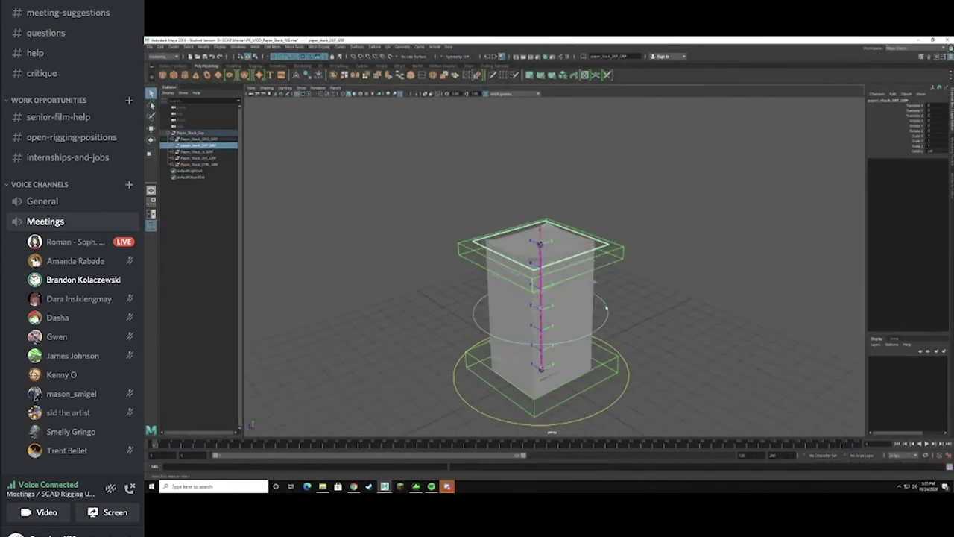
mouse_move(596, 324)
alt+mouse_down()
mouse_move(605, 332)
mouse_move(602, 323)
alt+mouse_up()
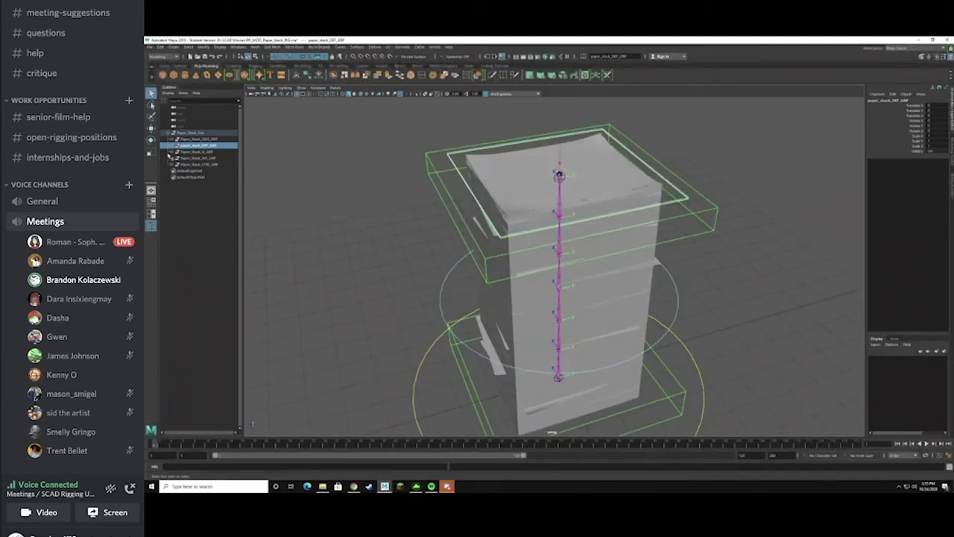
Step: Examine the IK solver attributes and Advanced Twist Controls of paper_stack_IK_HDL
click(172, 152)
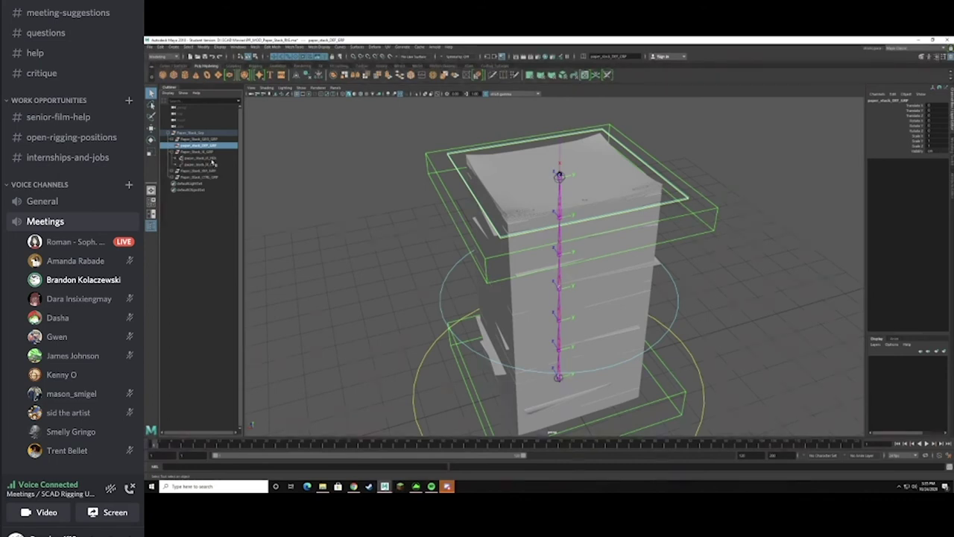
click(205, 158)
key(ctrl+a)
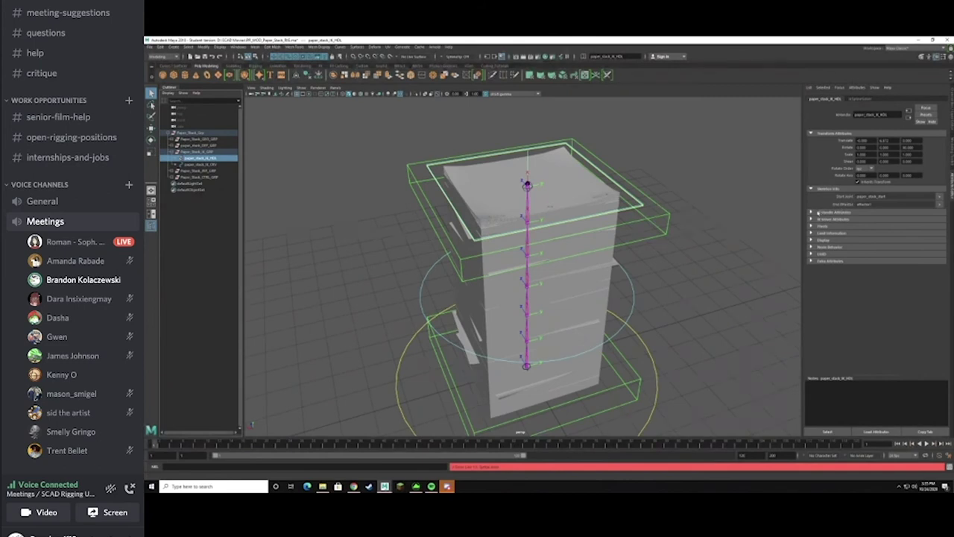
click(812, 214)
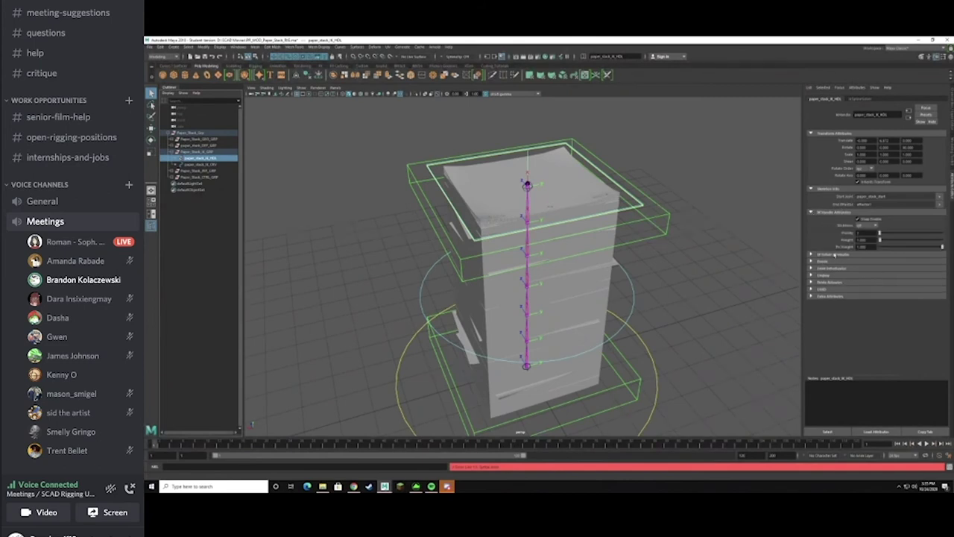
click(834, 255)
click(812, 329)
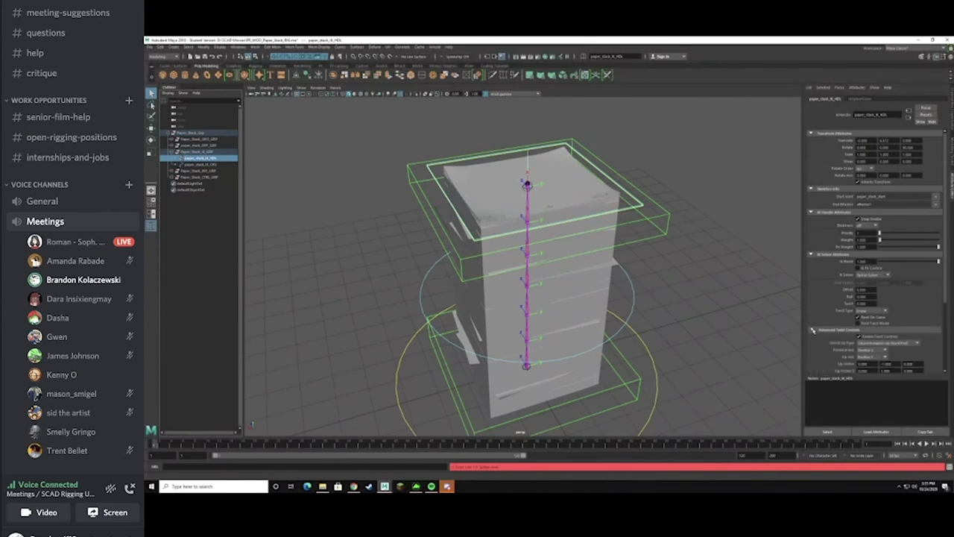
scroll(836, 309, down, 3)
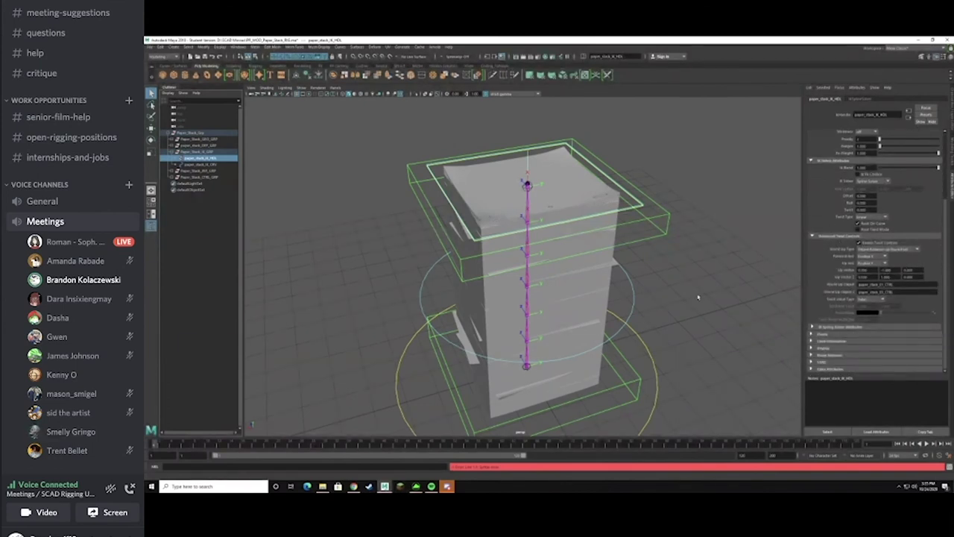
Step: Try an Up Vector Y value of 1 in the IK handle's Advanced Twist Controls, and undo it
double_click(886, 270)
text(1)
key(Return)
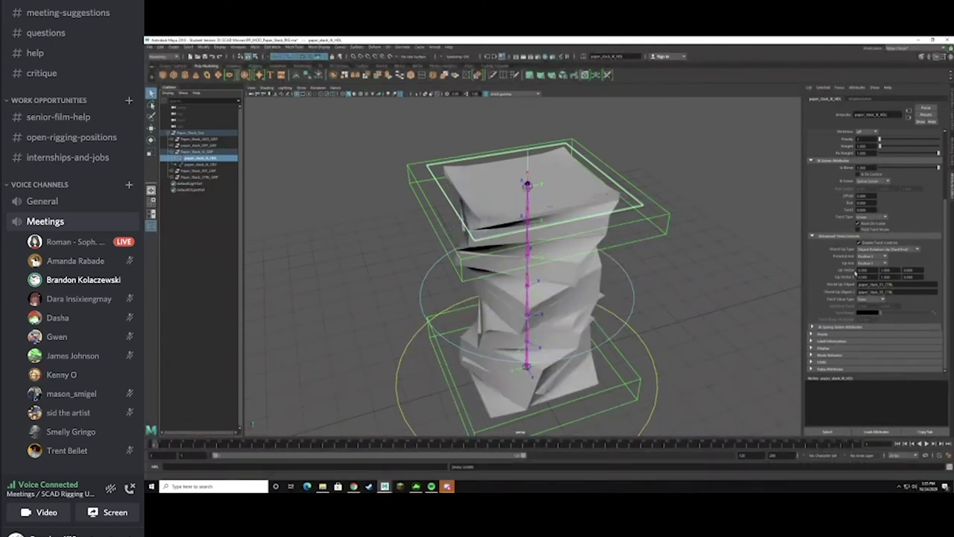
key(ctrl+z)
alt+drag(709, 301, 645, 284)
scroll(656, 289, up, 3)
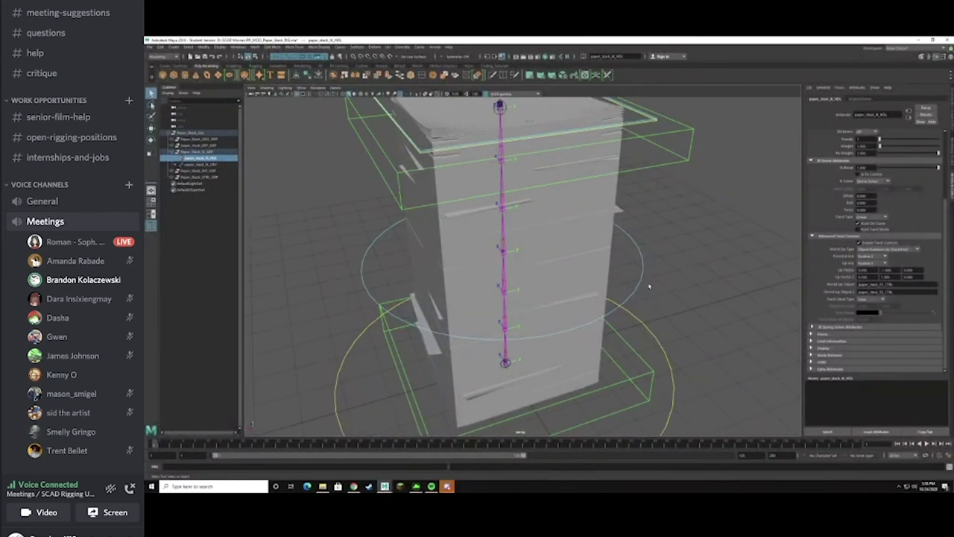
Step: Inspect a paper mesh of the stack and reselect paper_stack_IK_HDL to review its twist settings
click(457, 127)
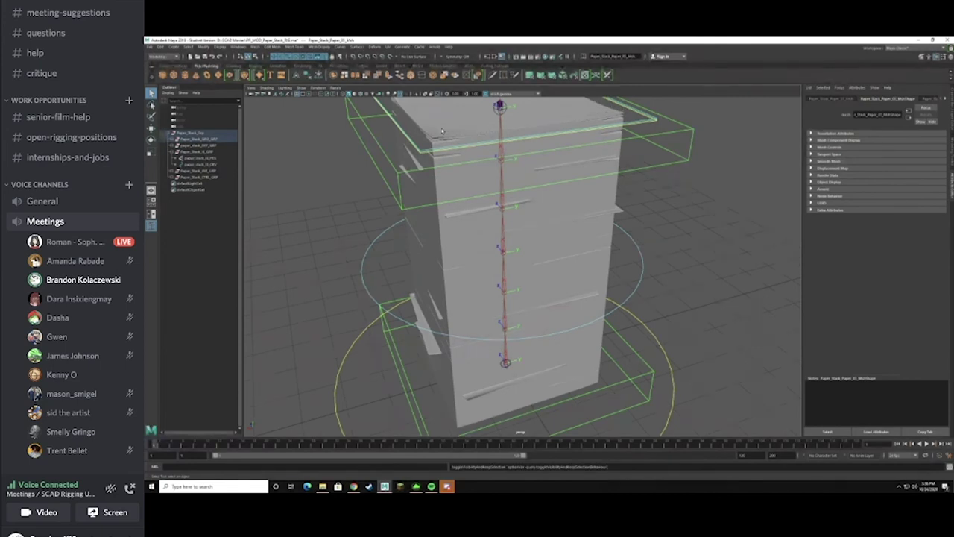
click(655, 252)
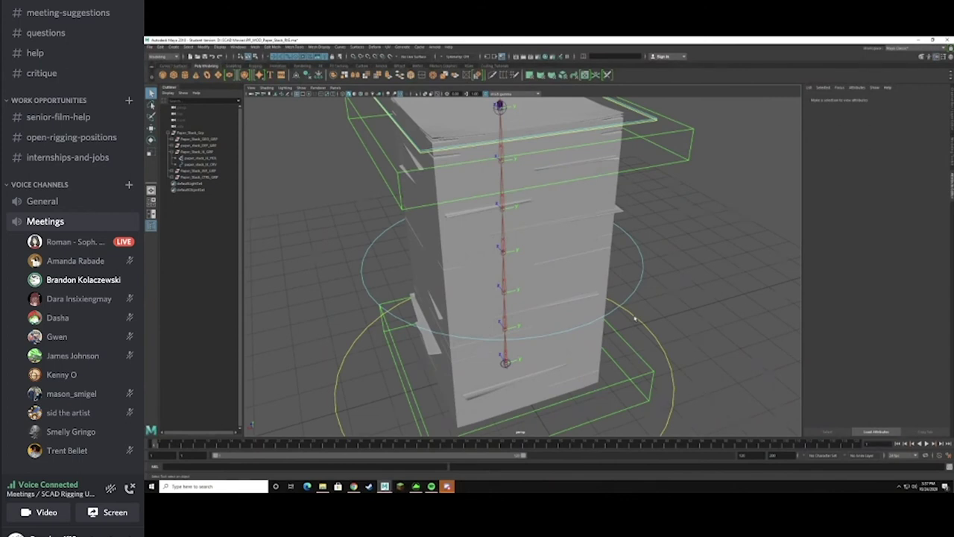
click(214, 159)
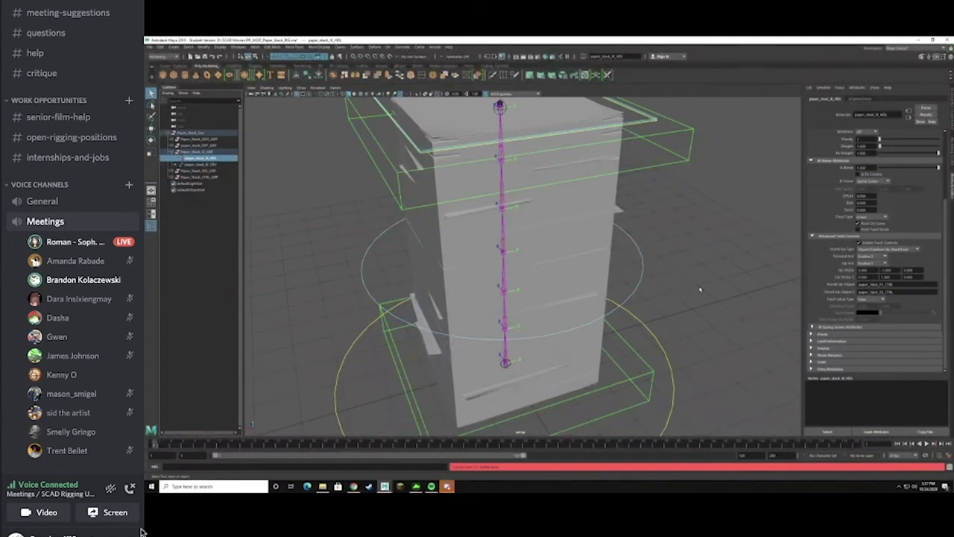
click(96, 534)
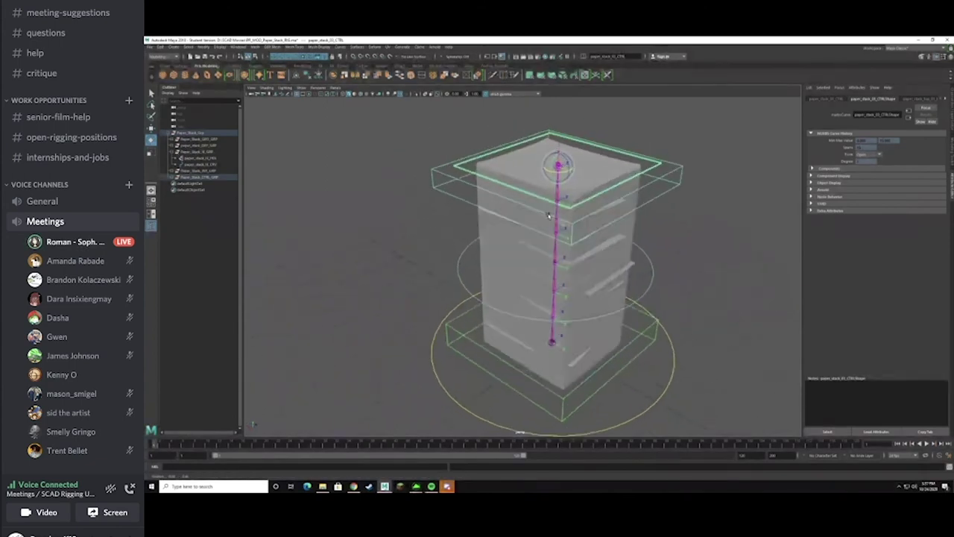
Step: Twist the paper stack with its top control and isolate the joint group to inspect the joints' orientation
alt+drag(583, 223, 554, 268)
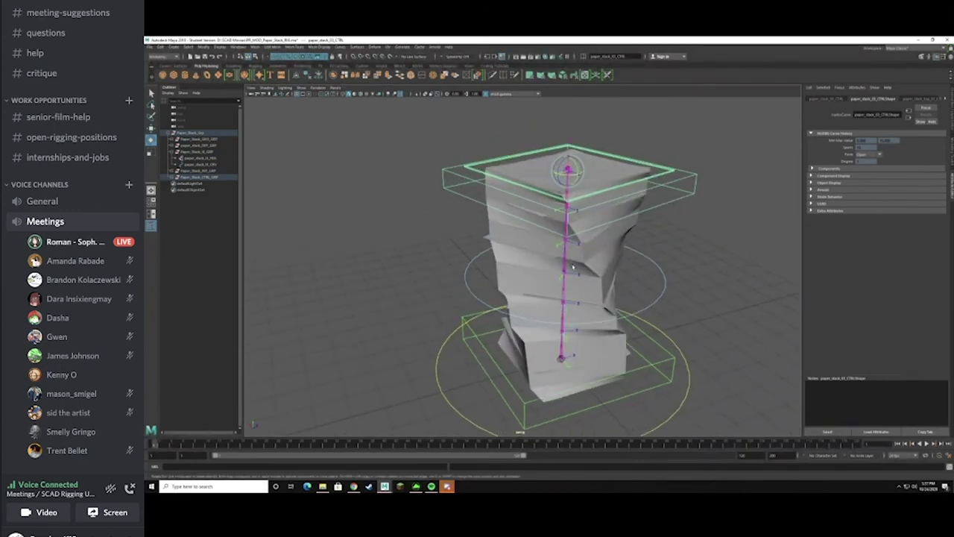
click(209, 151)
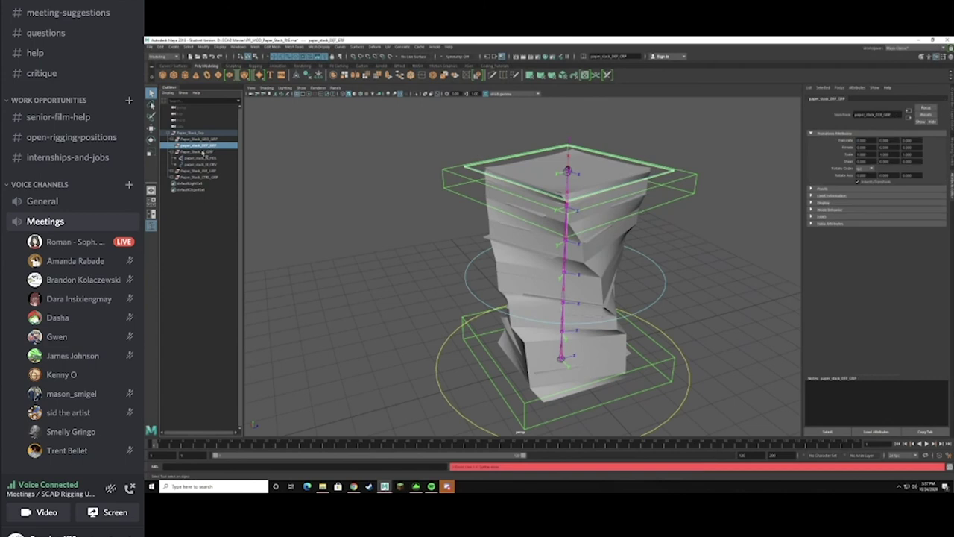
click(212, 171)
key(ctrl+h)
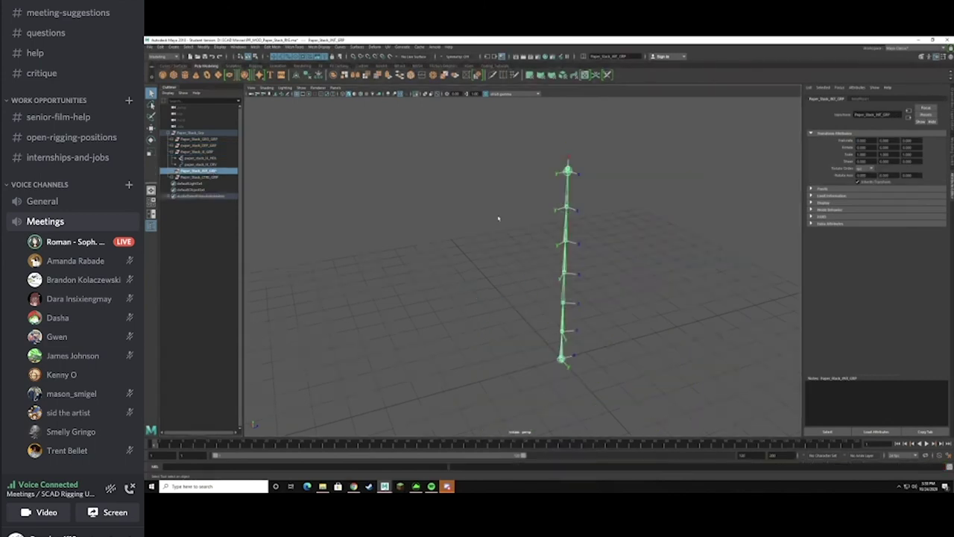
click(498, 216)
alt+drag(565, 213, 588, 212)
key(ctrl+shift+h)
Step: Undo the recent selections and the twist of the paper stack
key(ctrl+z)
key(ctrl+z)
key(ctrl+z)
key(ctrl+z)
key(ctrl+z)
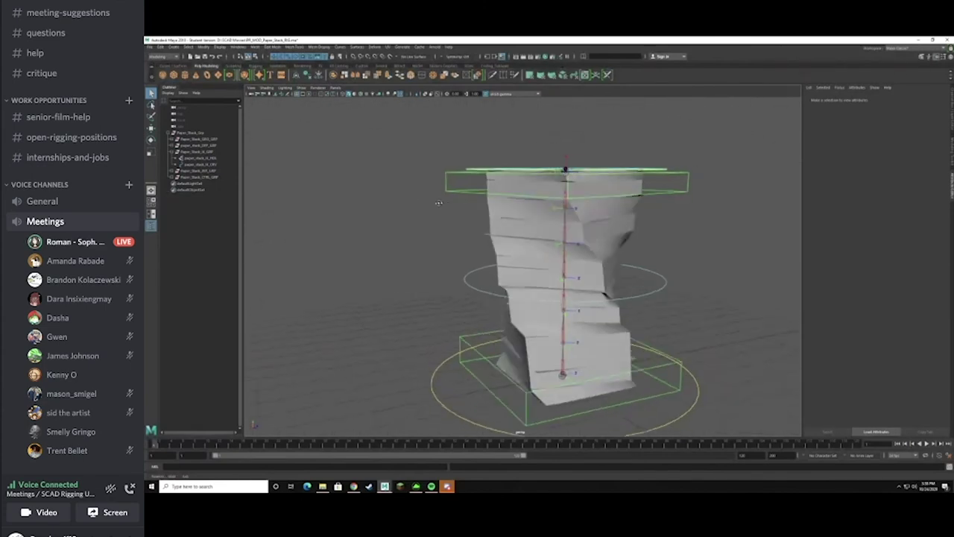
key(ctrl+z)
key(ctrl+z)
key(ctrl+z)
key(ctrl+z)
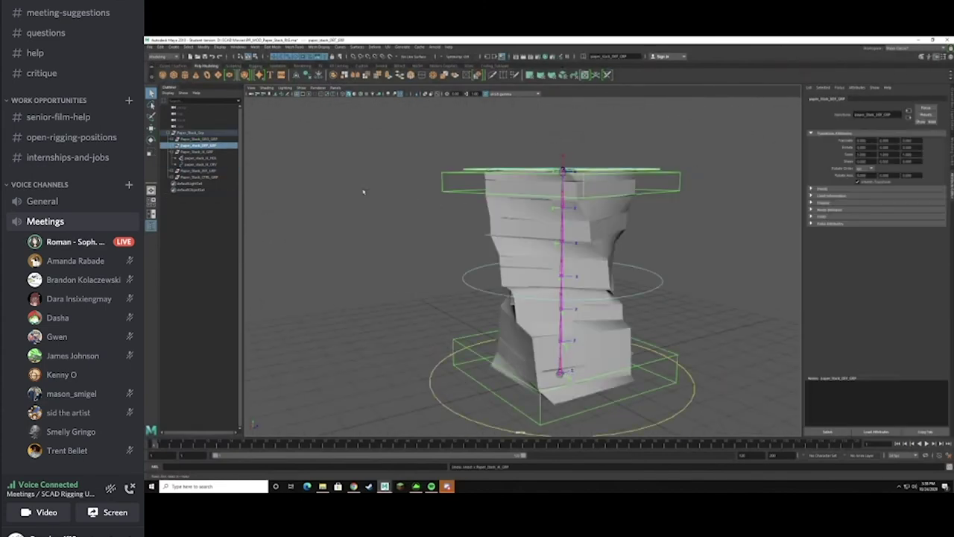
key(ctrl+z)
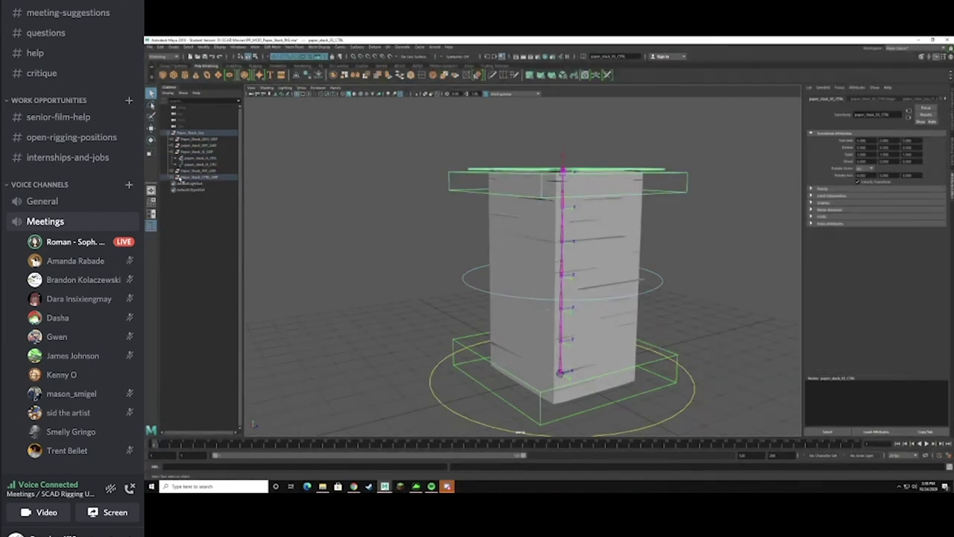
key(ctrl+z)
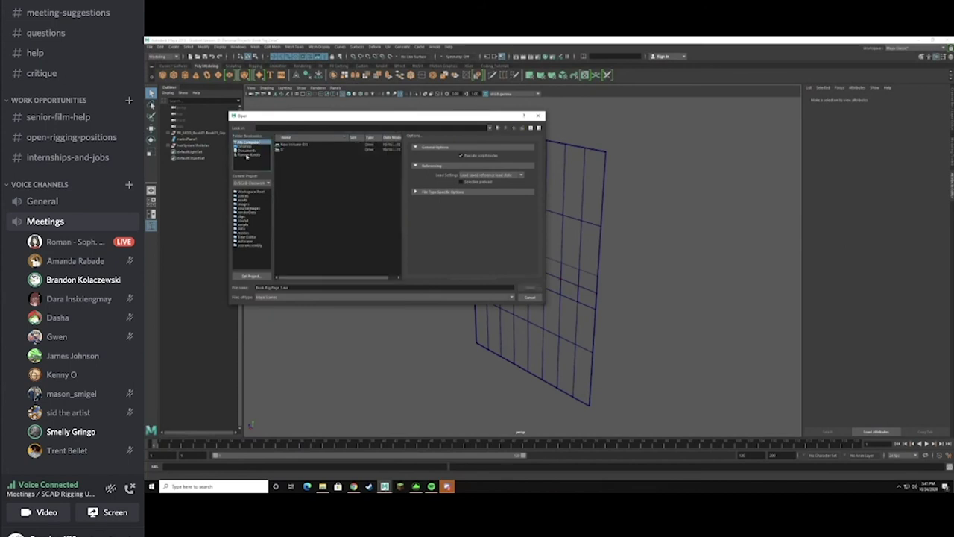
Step: Open the second Book_Rig scene listed in the Downloads folder, discarding the changes to the current scene
double_click(294, 187)
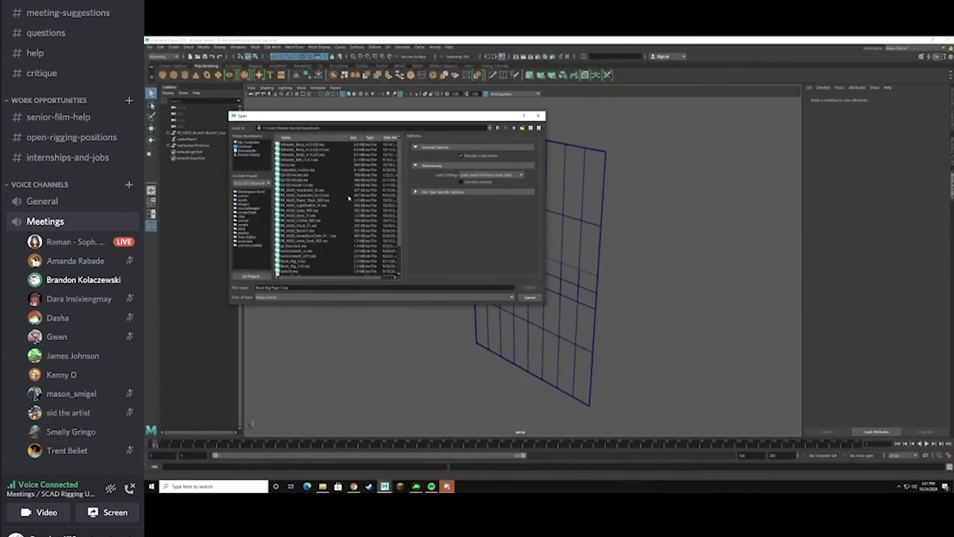
click(301, 261)
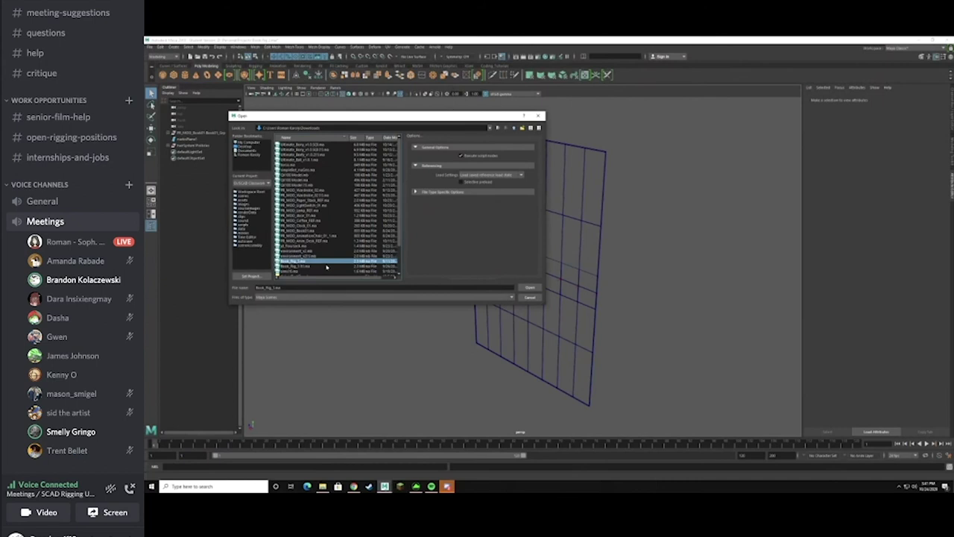
click(325, 266)
click(536, 288)
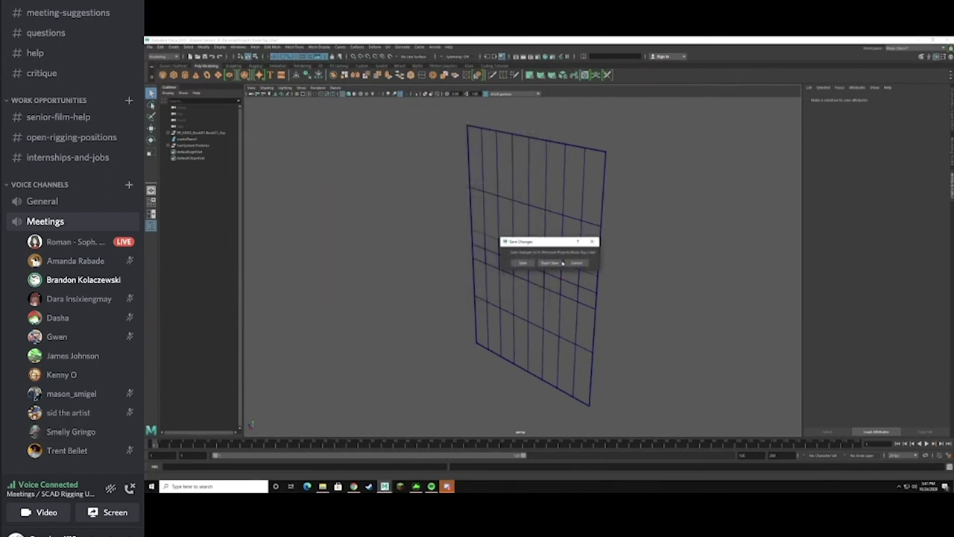
click(537, 266)
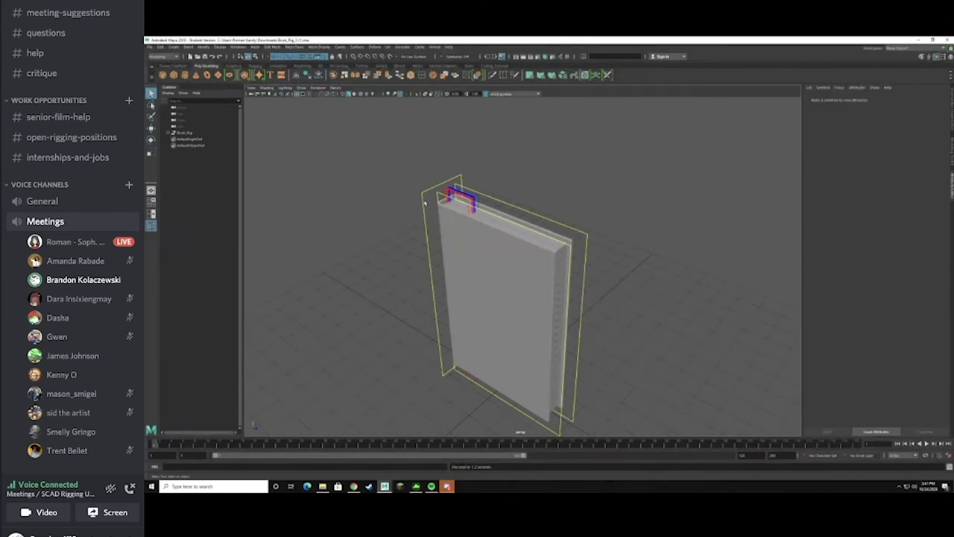
Step: Try scaling the book rig with Master_CTRL and expand the Book_Rig group in the hierarchy
click(415, 177)
key(r)
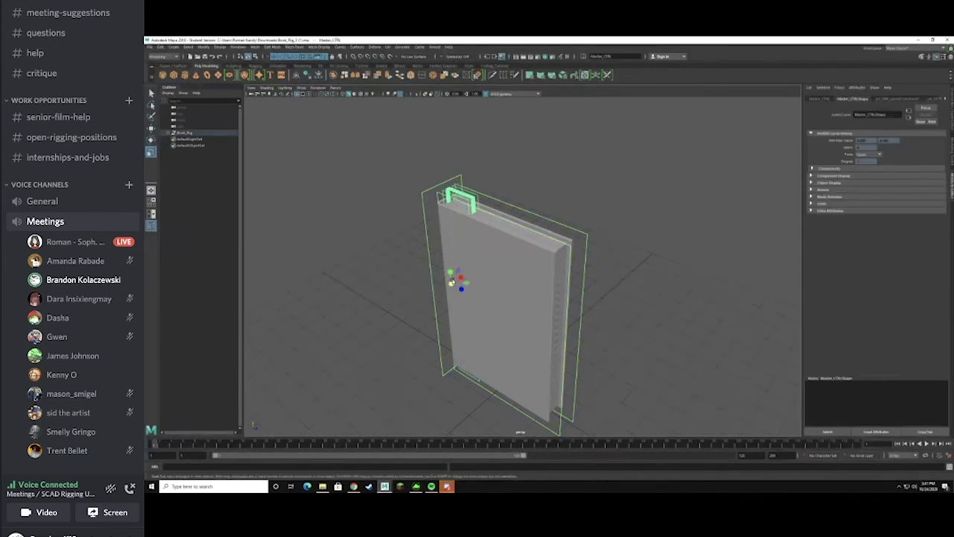
key(ctrl+z)
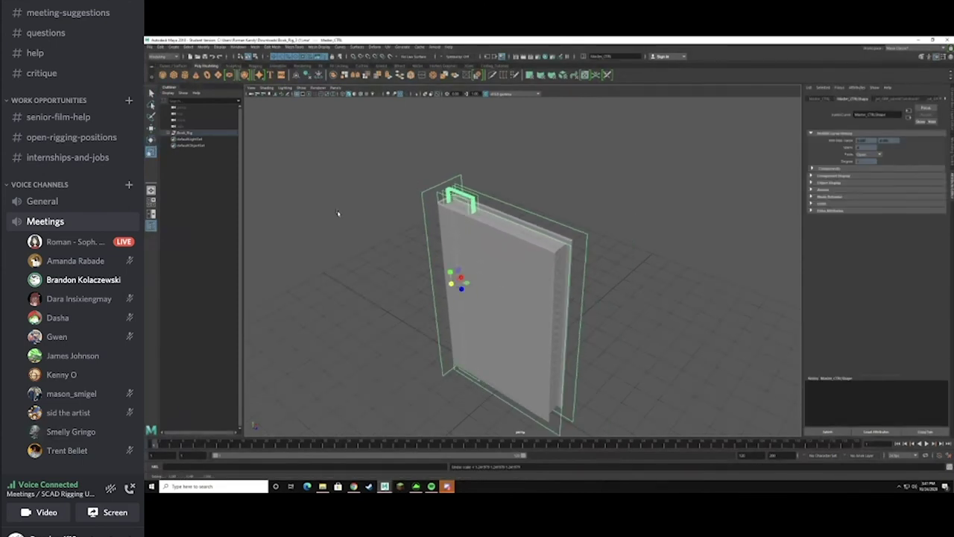
click(168, 134)
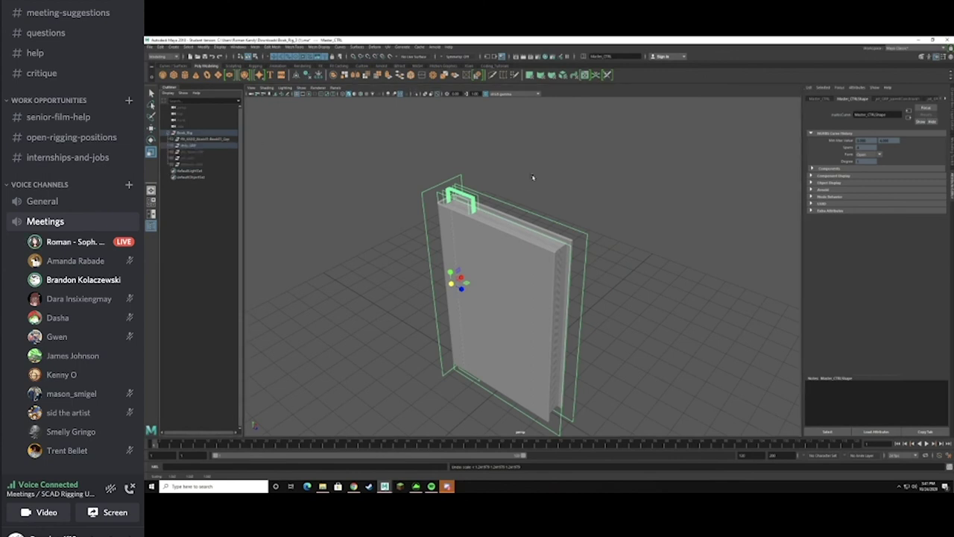
key(q)
alt+drag(579, 226, 623, 243)
key(e)
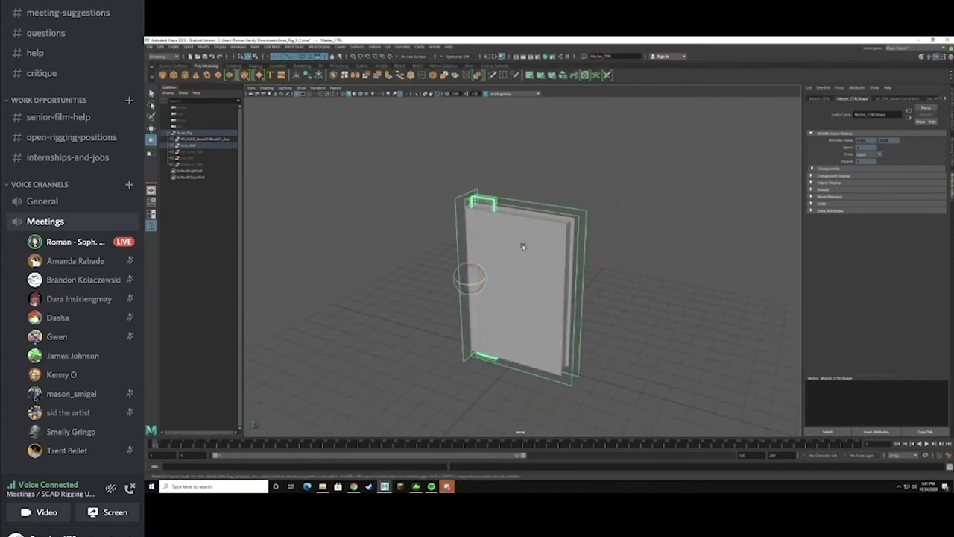
key(r)
mouse_move(477, 251)
alt+mouse_down()
mouse_move(500, 280)
mouse_move(469, 261)
mouse_move(522, 253)
mouse_move(488, 255)
alt+mouse_up()
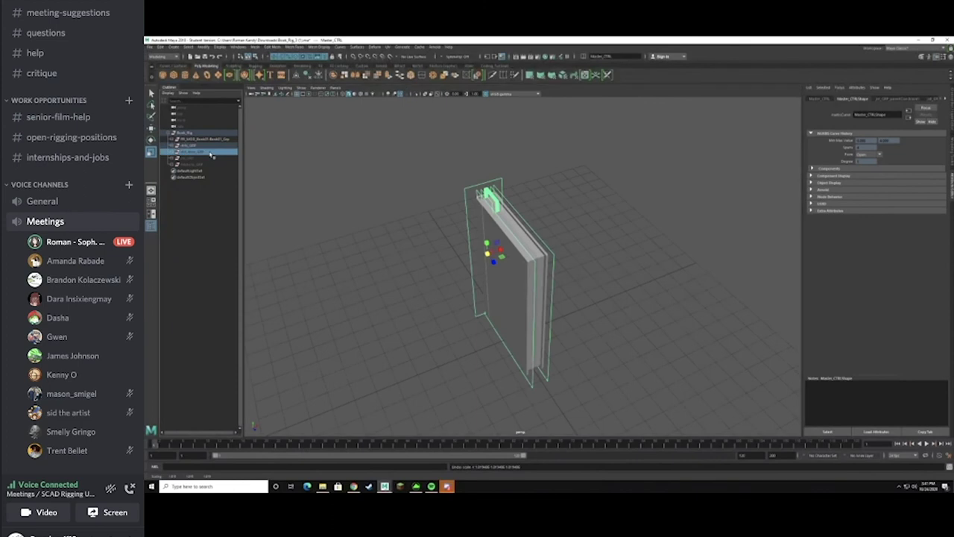
Step: Expand the book's mesh group, its pages subgroup and the nested non-scaling page geometry group, undoing the last scale test
click(211, 152)
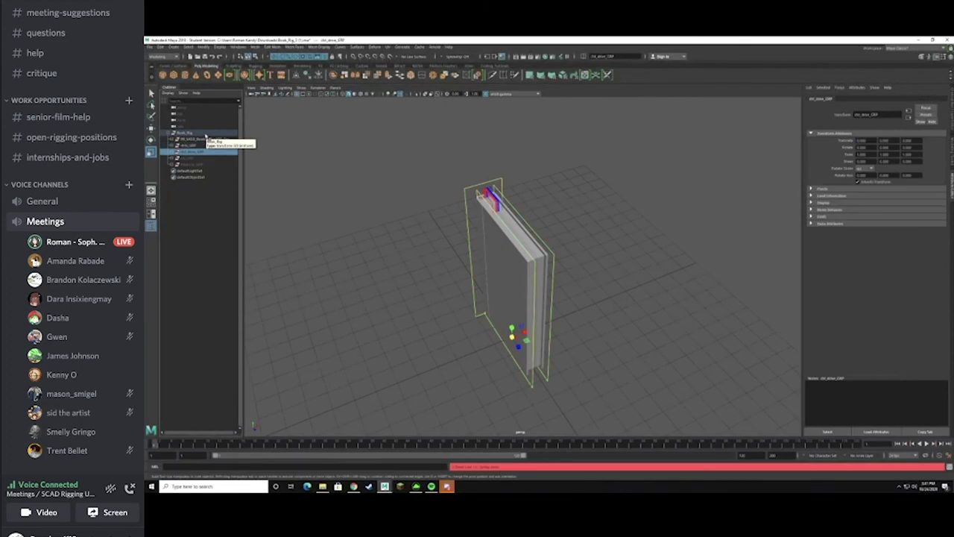
click(172, 140)
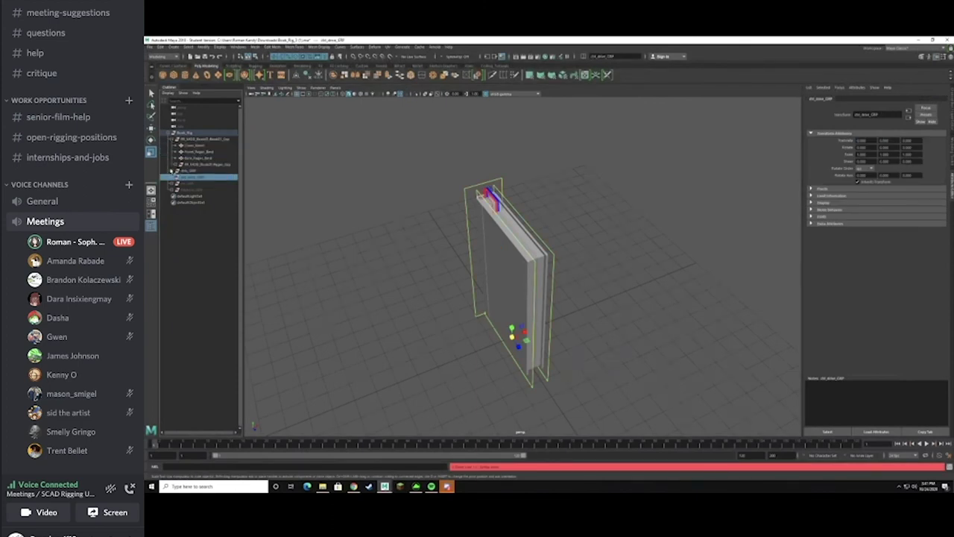
click(175, 164)
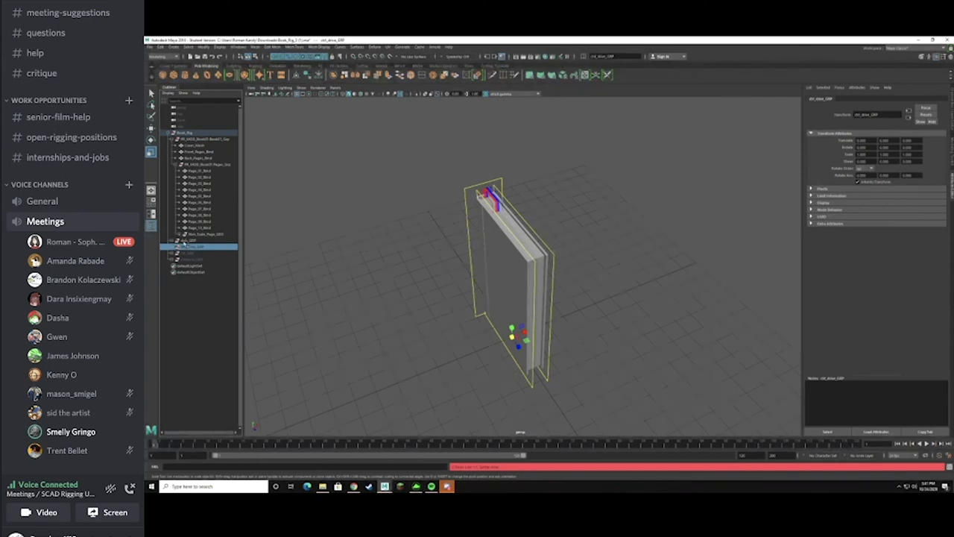
click(179, 235)
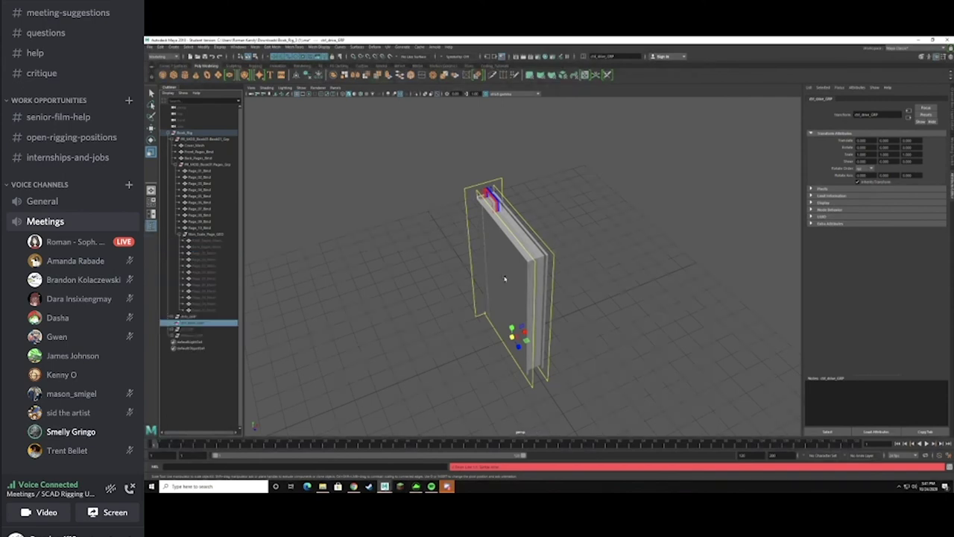
key(ctrl+z)
key(q)
Step: Unhide all the page meshes in the non-scaling page group, from the front pages mesh to Page_10_Mesh
click(207, 235)
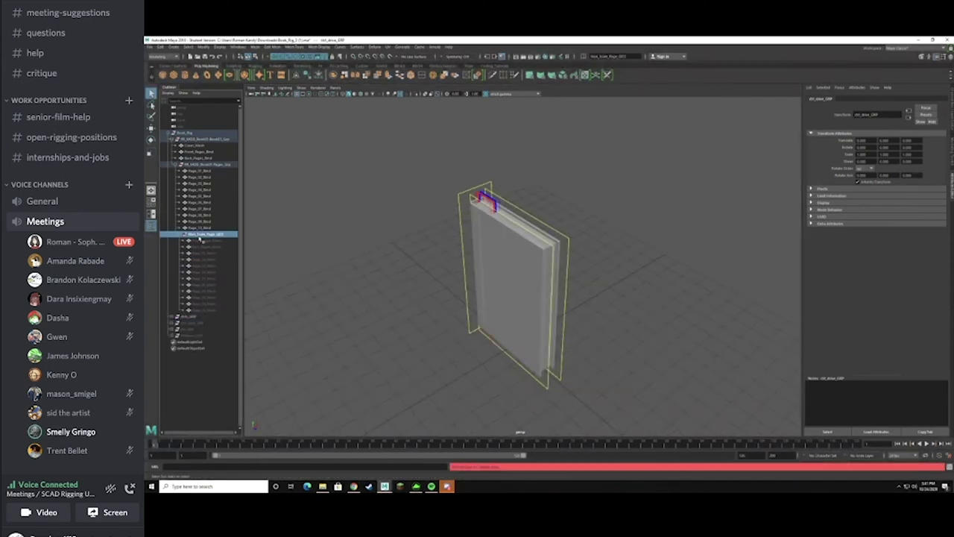
click(201, 241)
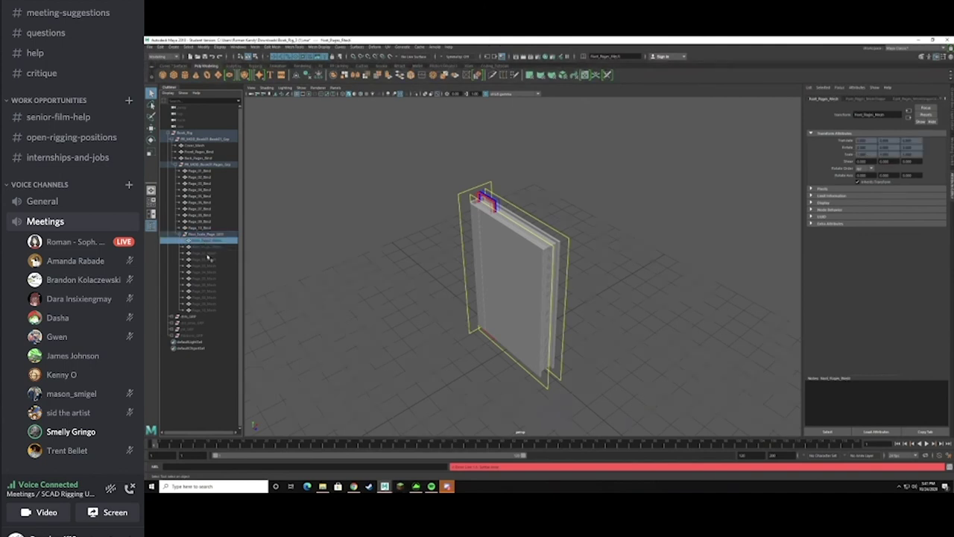
shift+click(218, 311)
key(h)
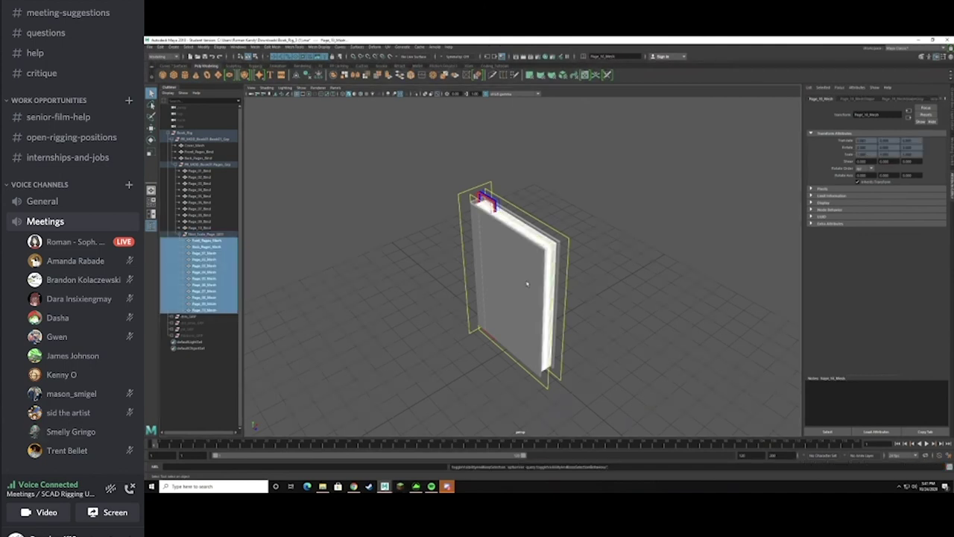
Step: Move the book away from the unhidden page meshes with Master_CTRL
click(458, 203)
key(w)
drag(494, 252, 421, 264)
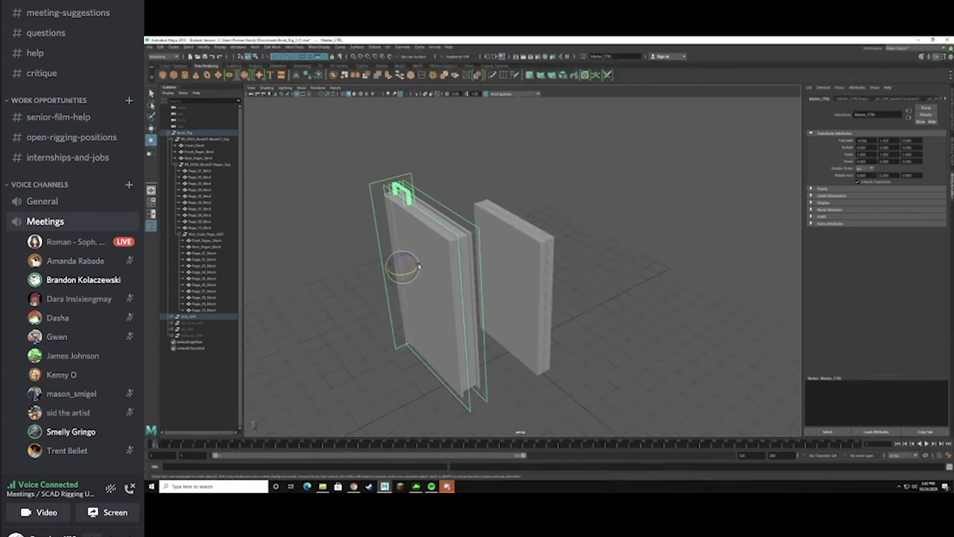
Step: Rotate the front cover of the book open with its control
middle_drag(423, 259, 408, 276)
key(e)
click(403, 195)
mouse_move(395, 281)
middle_down()
mouse_move(385, 284)
mouse_move(397, 282)
middle_up()
Step: Rotate the front pages' page_base_CTRL about Y to swing the front page block towards the open cover
click(403, 200)
alt+drag(574, 298, 556, 305)
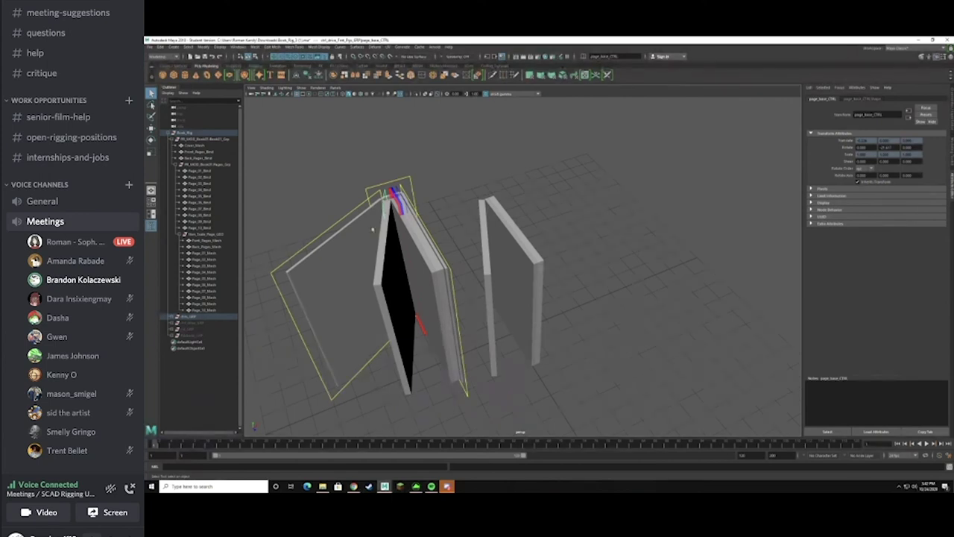
click(420, 324)
key(e)
drag(408, 272, 398, 276)
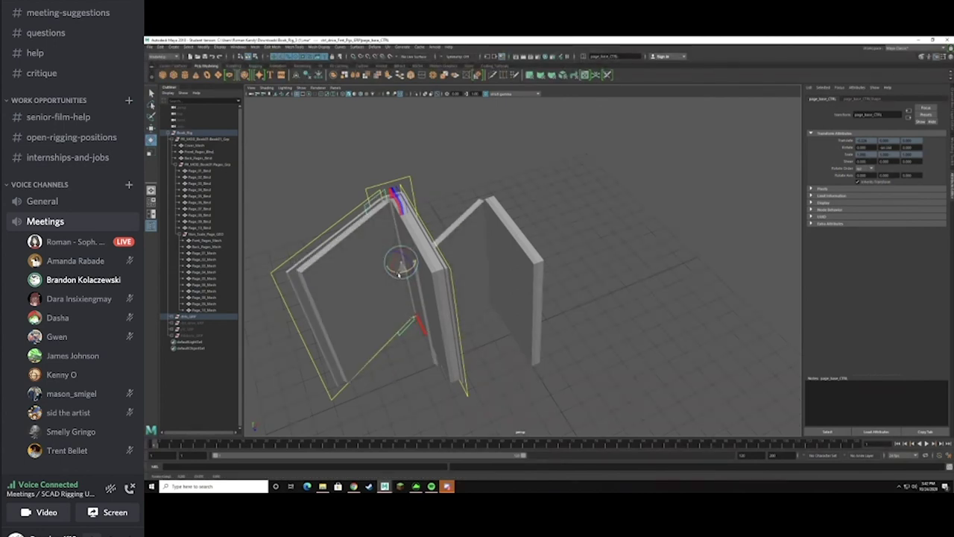
Step: Show the Channel Box and curl page 01 by rotating its base, middle and end bend controls
key(q)
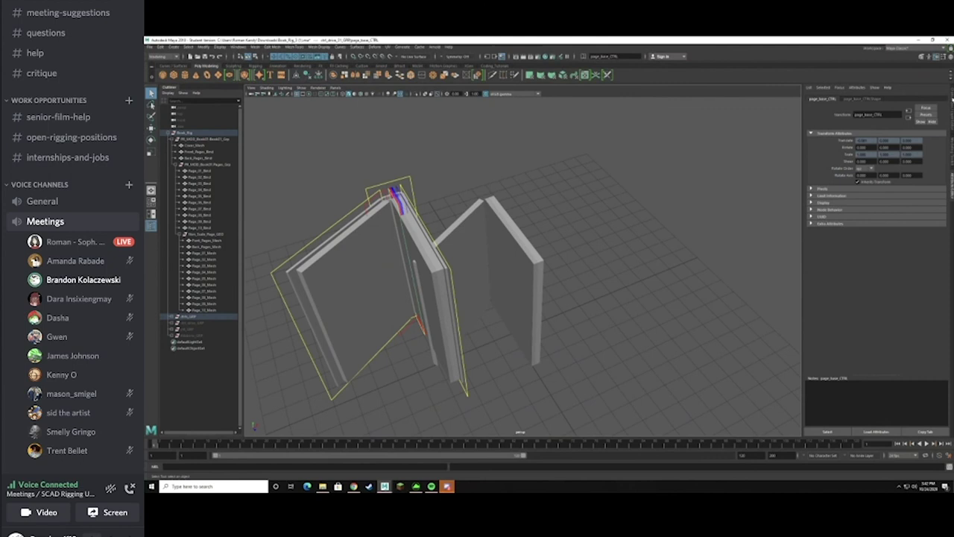
key(ctrl+a)
click(464, 343)
alt+drag(408, 289, 436, 215)
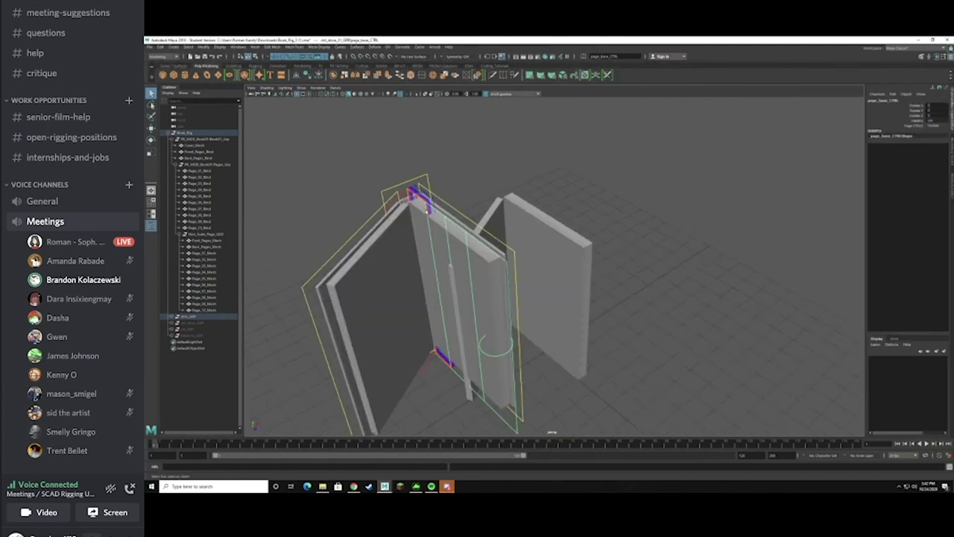
click(439, 214)
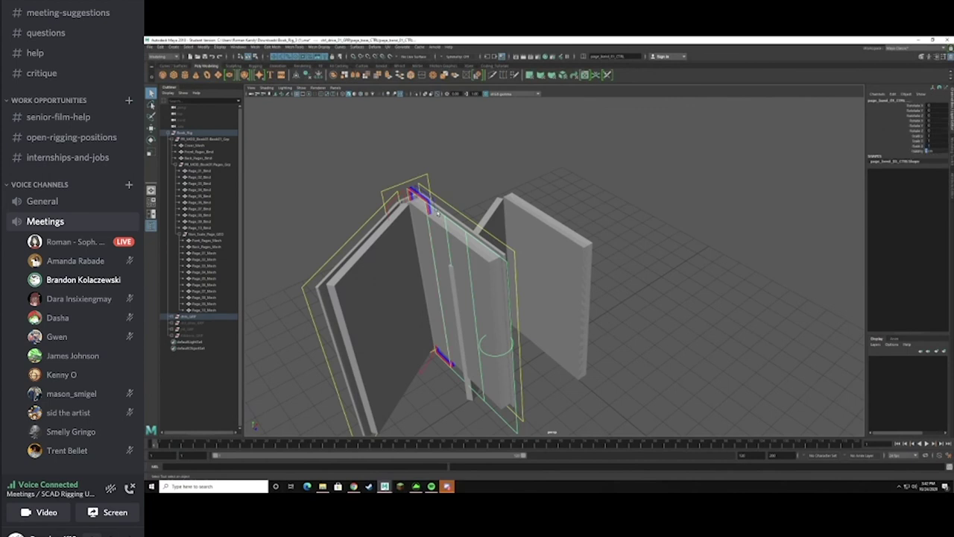
click(453, 224)
click(478, 336)
drag(477, 336, 552, 295)
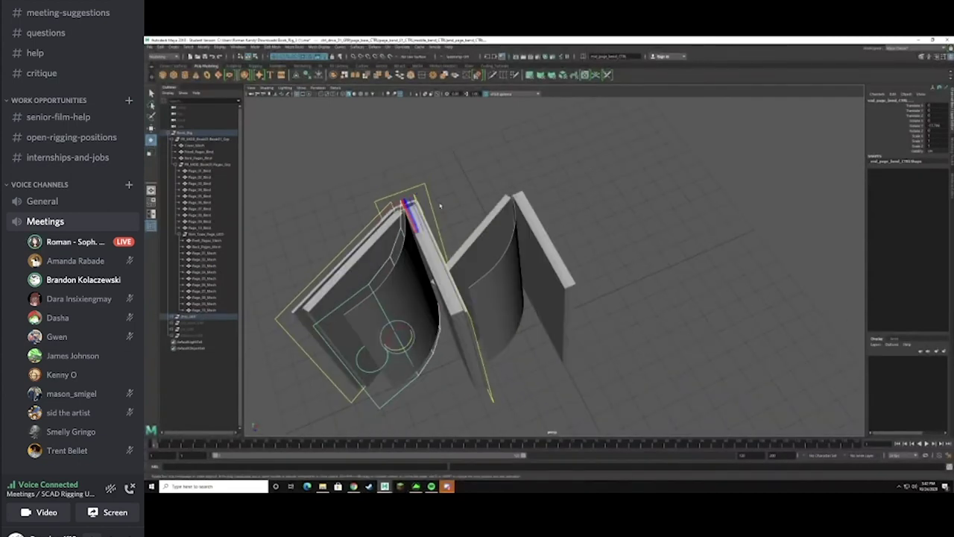
Step: Move the book with Master_CTRL and scale it up and down beside the non-scaling page meshes
click(412, 216)
drag(437, 213, 506, 244)
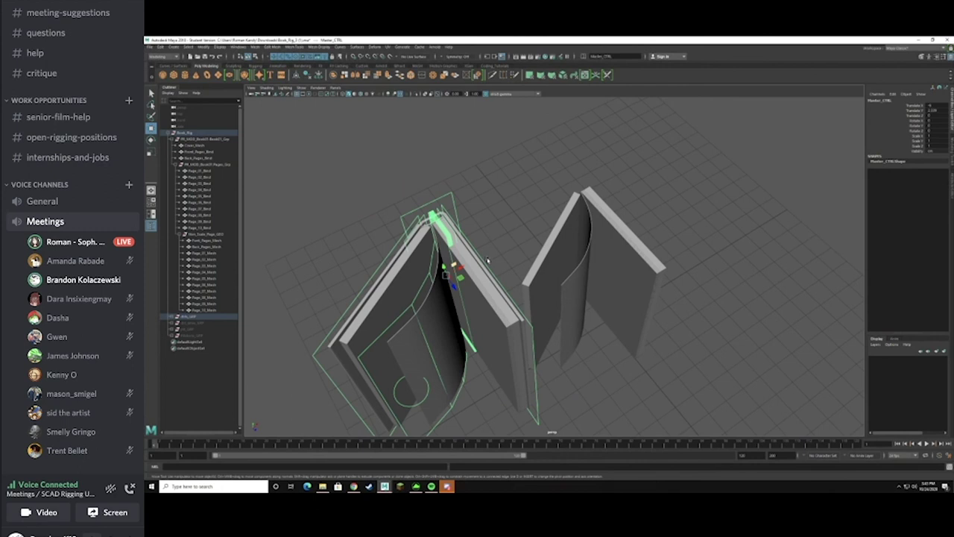
alt+right_drag(507, 246, 542, 266)
alt+drag(541, 266, 425, 232)
scroll(422, 231, up, 2)
middle_drag(421, 231, 568, 219)
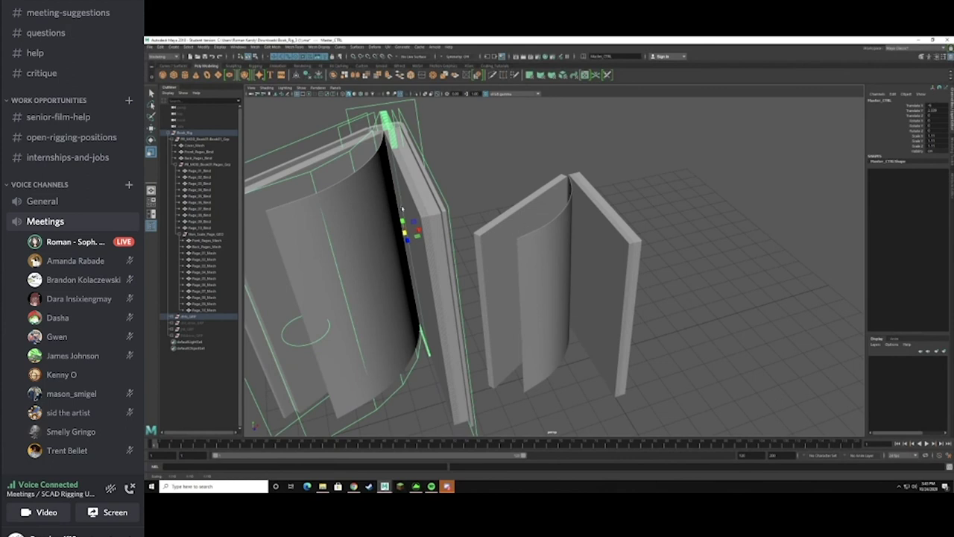
middle_drag(402, 209, 413, 231)
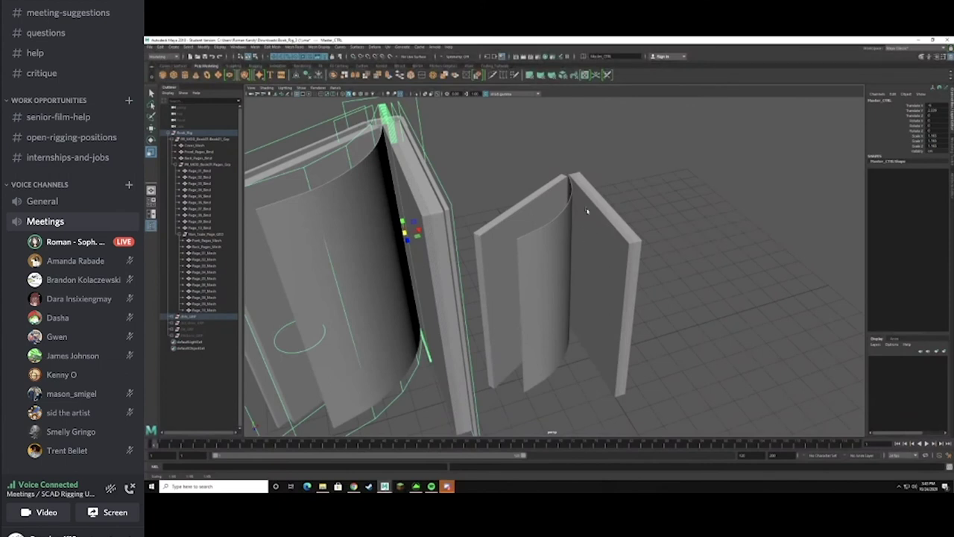
mouse_move(404, 234)
middle_down()
mouse_move(354, 273)
mouse_move(443, 266)
mouse_move(417, 261)
mouse_move(275, 291)
mouse_move(336, 283)
mouse_move(394, 234)
middle_up()
Step: Rotate page 01's middle bend control about Y to change the page's curl
click(358, 170)
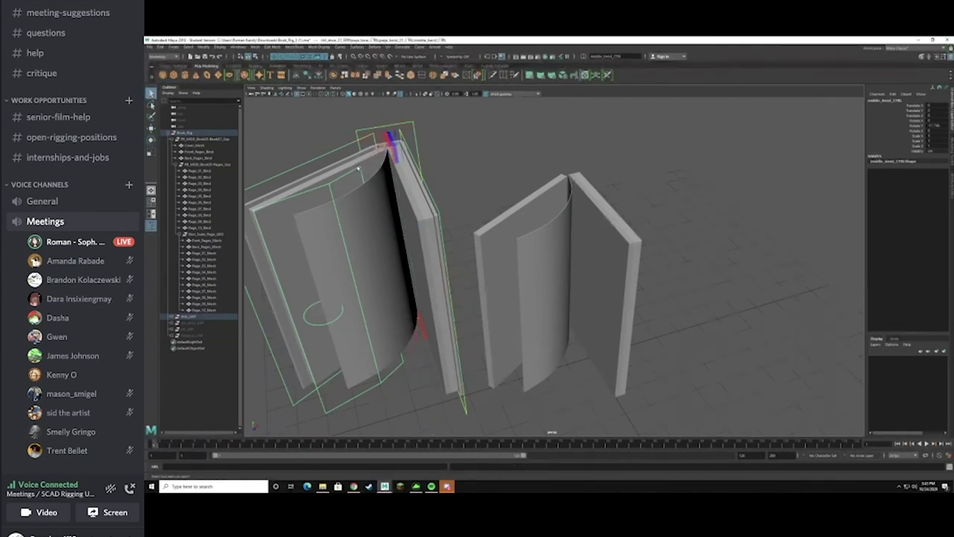
click(383, 277)
middle_drag(382, 277, 383, 277)
click(412, 133)
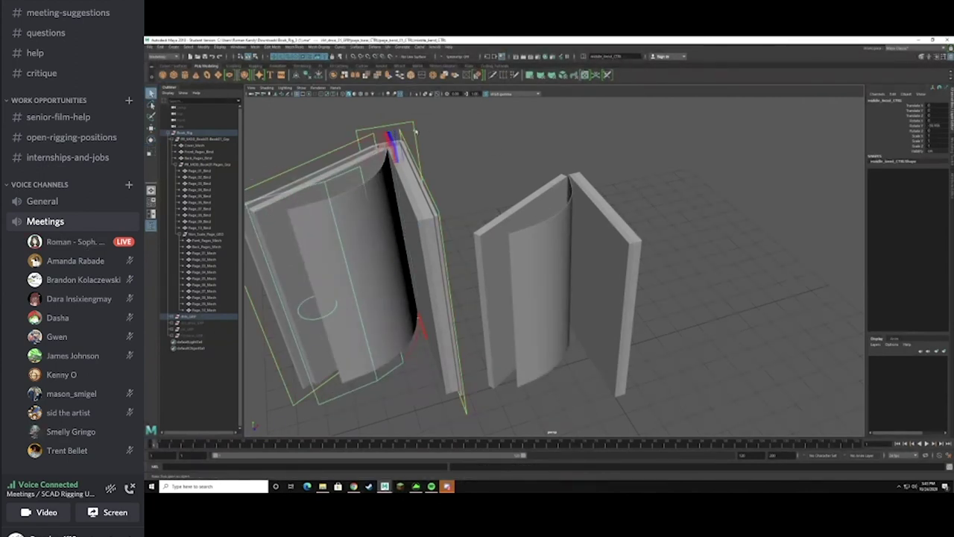
click(414, 131)
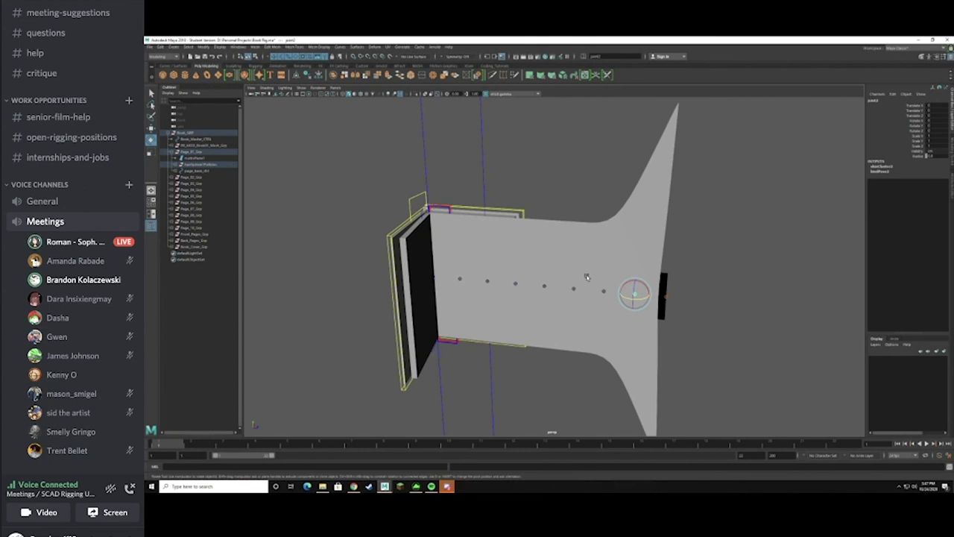
Step: Select page_base_ctrl of page 01 to examine how it relates to the page joints, and clear the selection
scroll(521, 208, down, 3)
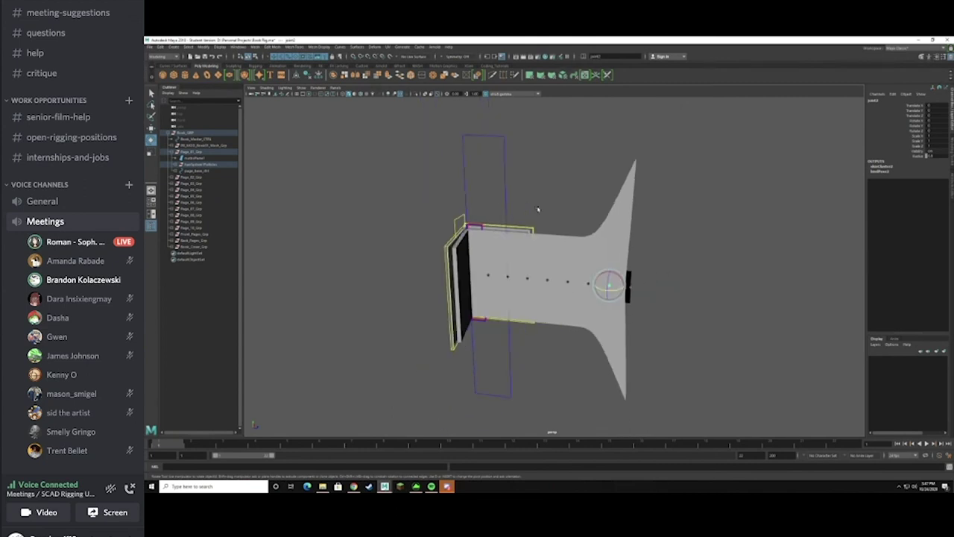
click(493, 176)
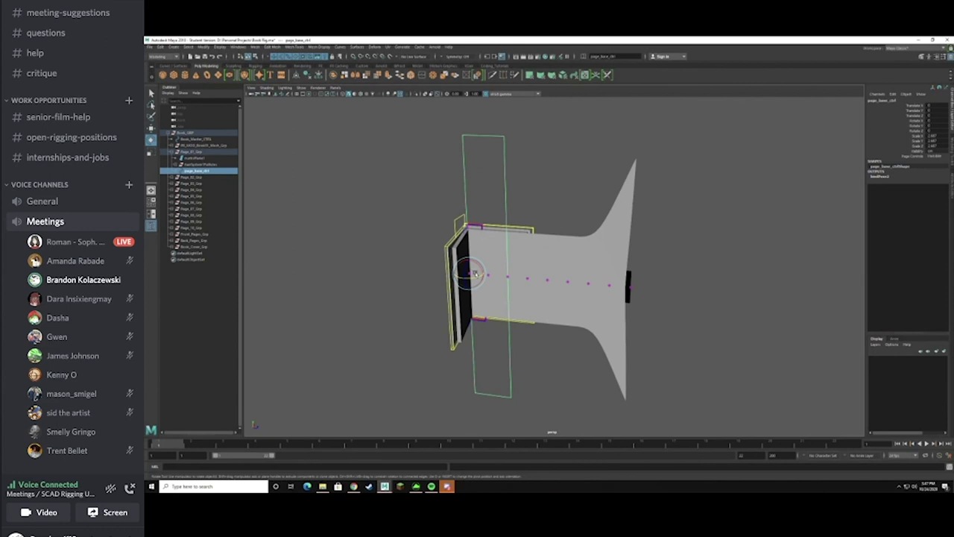
scroll(488, 287, up, 2)
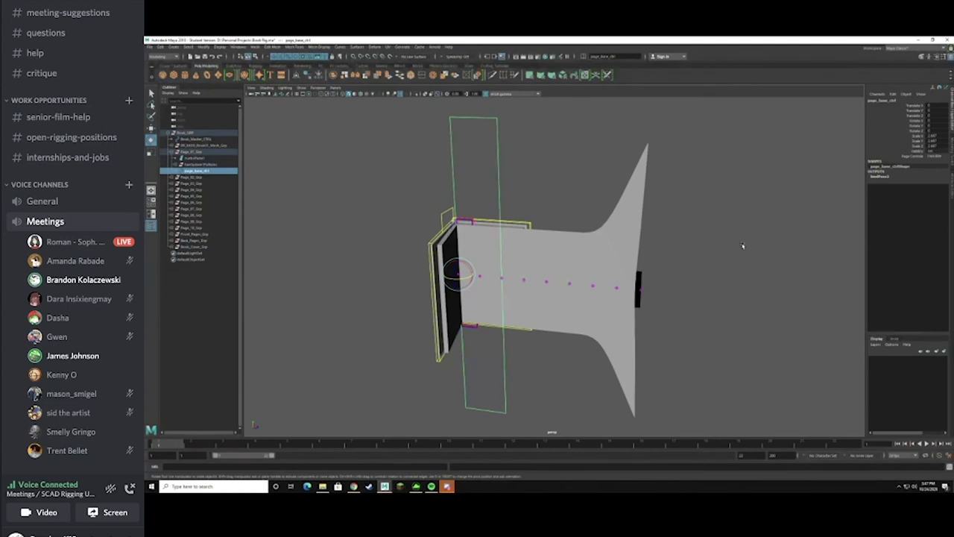
click(468, 106)
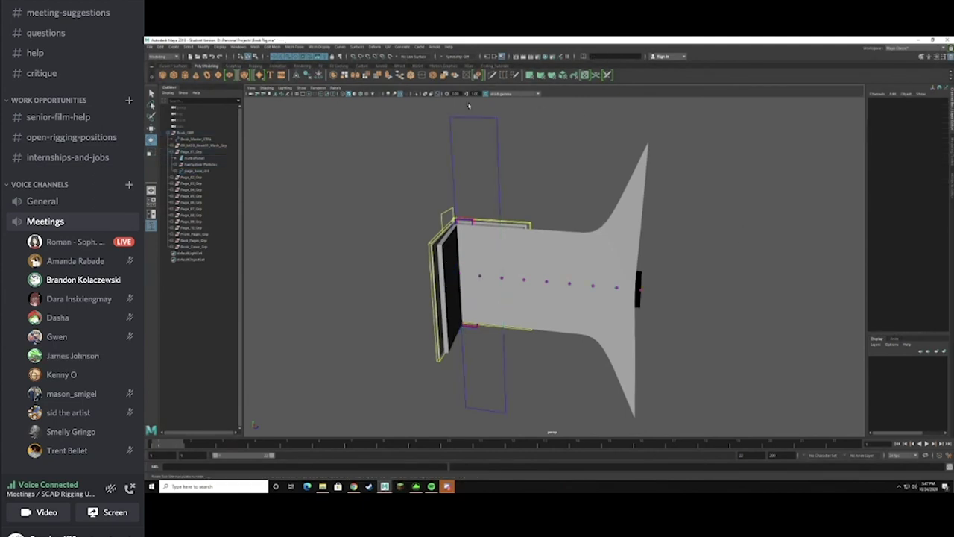